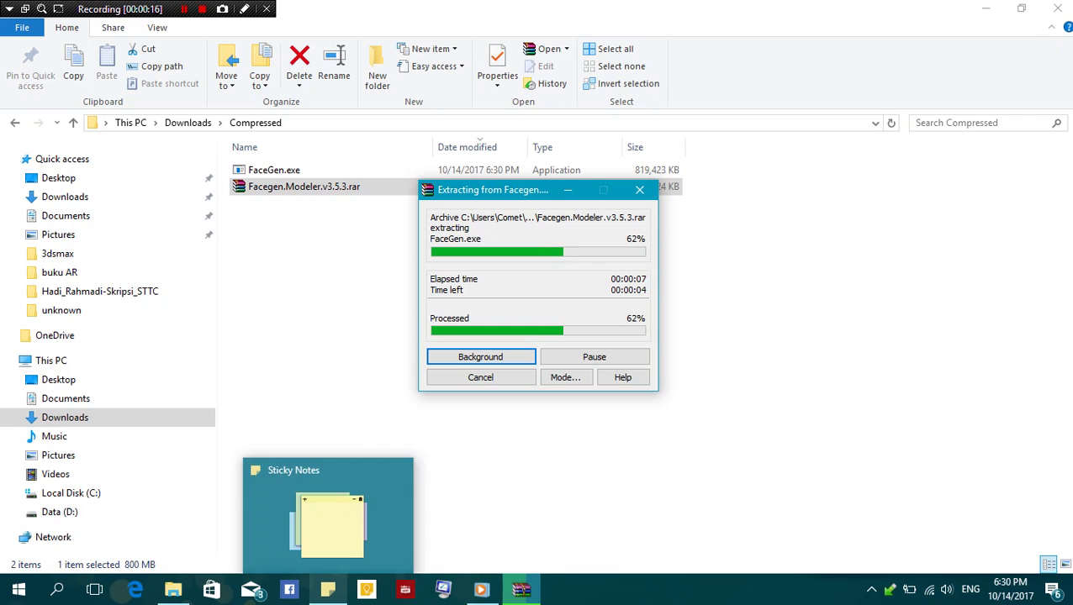
Bring up Sticky Notes while WinRAR finishes extracting FaceGen.exe
{"action": "left_click", "coordinate": [328, 588]}
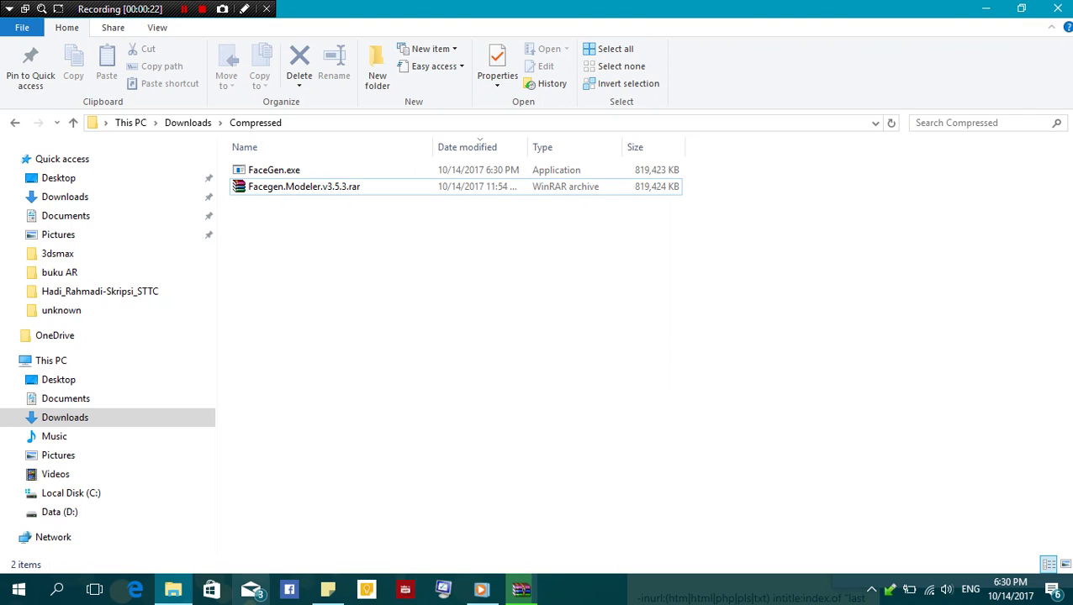
Create a new sticky note reading 'extract facegen'
{"action": "left_click", "coordinate": [327, 589]}
{"action": "key", "text": "ctrl+n"}
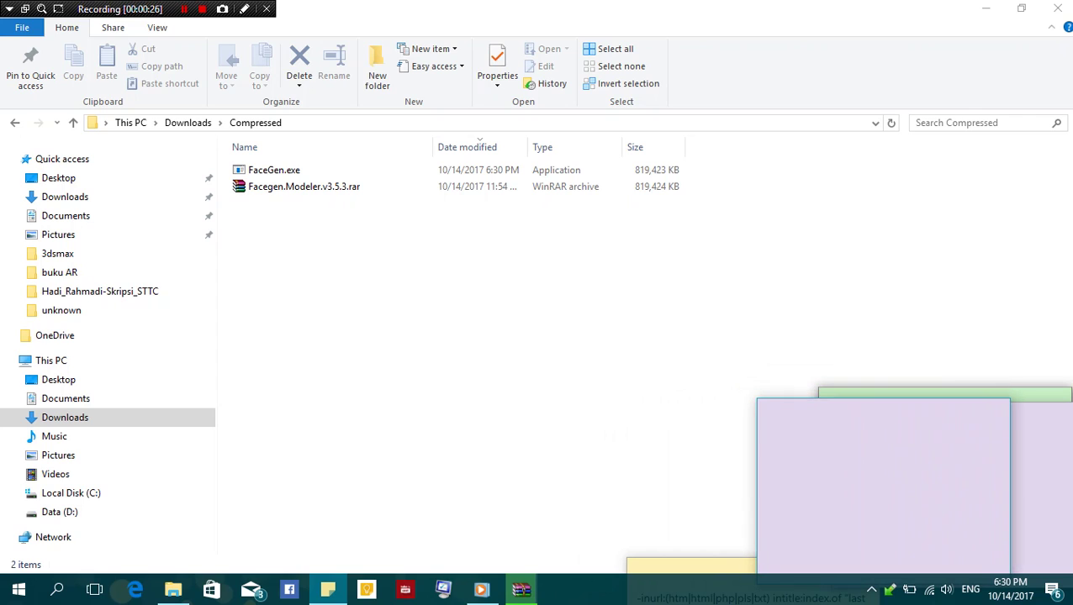
{"action": "type", "text": "instal "}
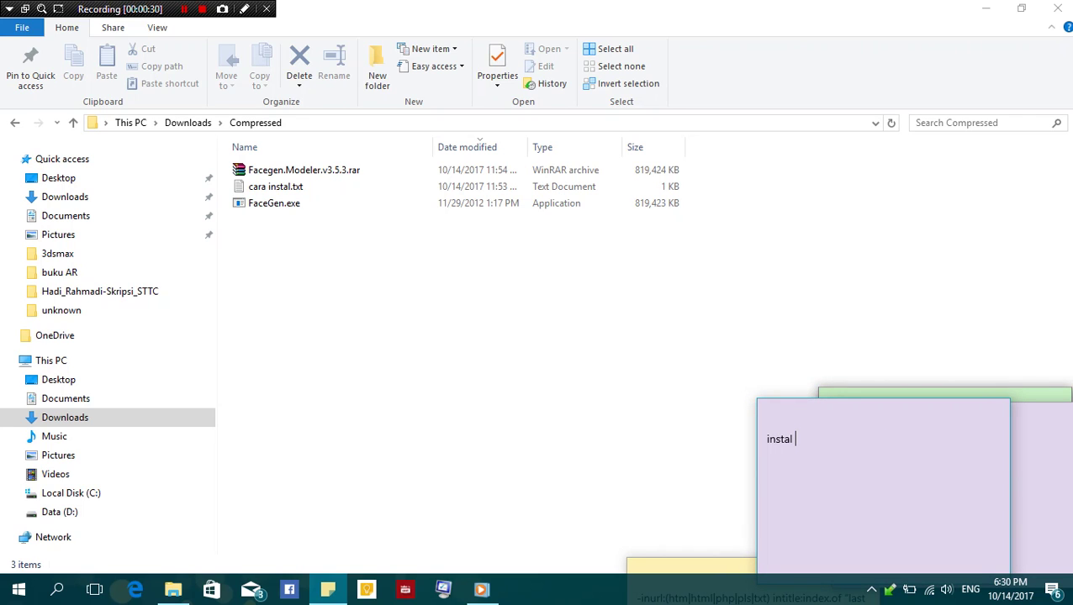
{"action": "type", "text": "fac"}
{"action": "key", "text": "BackSpace"}
{"action": "key", "text": "BackSpace"}
{"action": "key", "text": "BackSpace"}
{"action": "key", "text": "BackSpace"}
{"action": "key", "text": "BackSpace"}
{"action": "key", "text": "BackSpace"}
{"action": "key", "text": "BackSpace"}
{"action": "key", "text": "BackSpace"}
{"action": "key", "text": "BackSpace"}
{"action": "key", "text": "BackSpace"}
{"action": "type", "text": "extract facegen"}
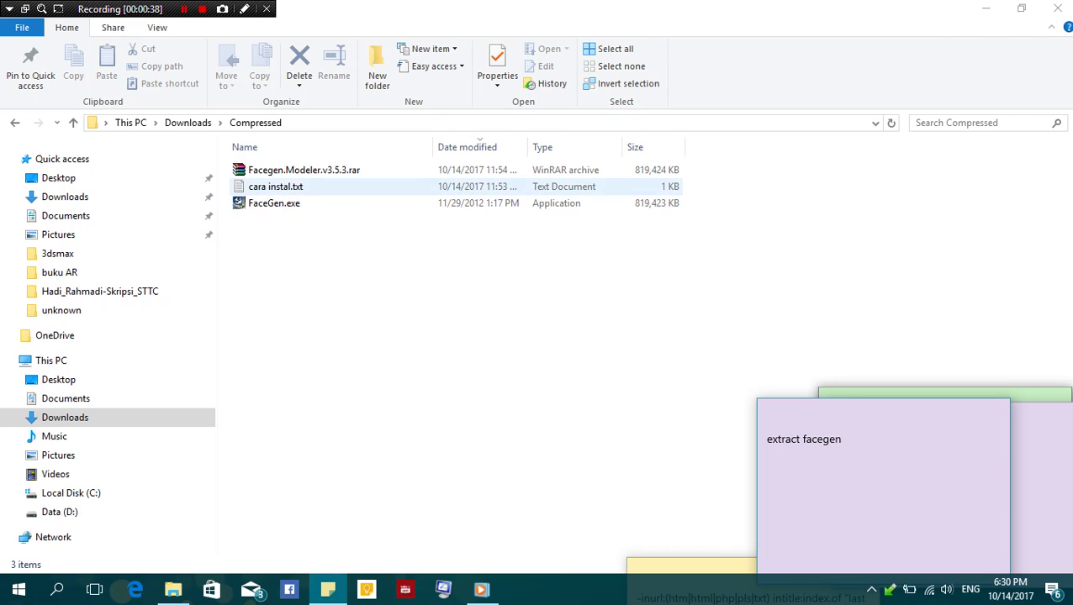
Launch FaceGen.exe from the Compressed folder to open the FaceGen installer
{"action": "left_click", "coordinate": [273, 202]}
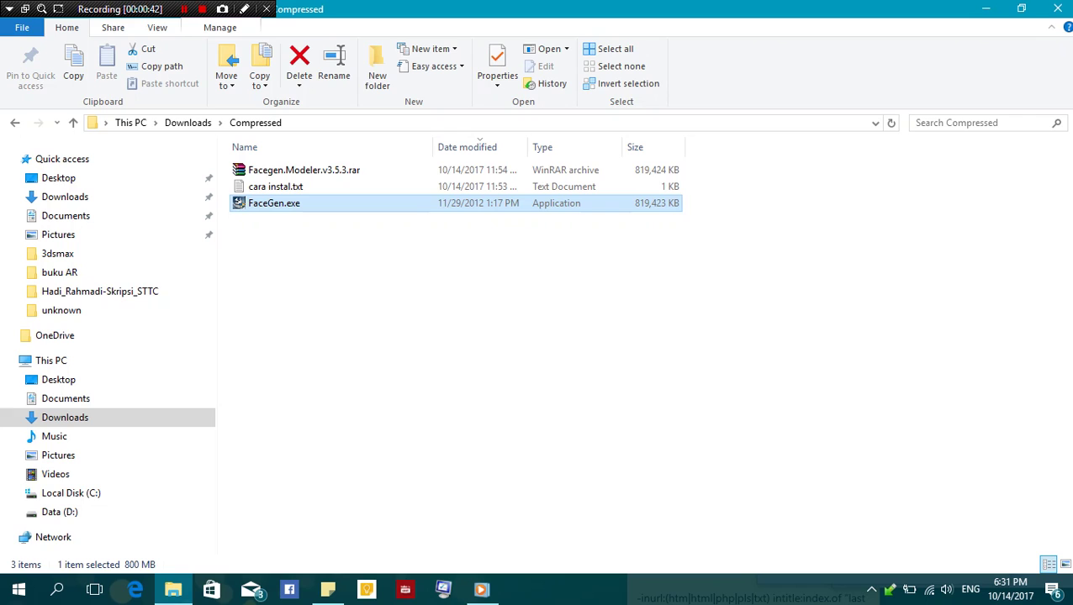
{"action": "mouse_move", "coordinate": [328, 589]}
{"action": "left_click", "coordinate": [455, 457]}
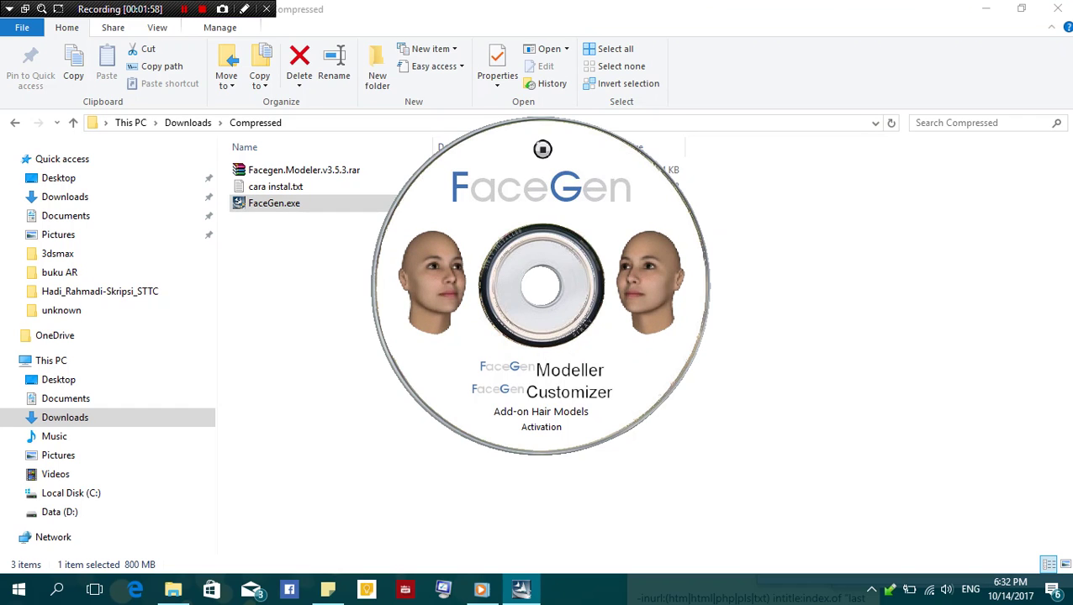
Install FaceGen Modeller 3.5 into the default folder, accepting the license
{"action": "left_click", "coordinate": [569, 369]}
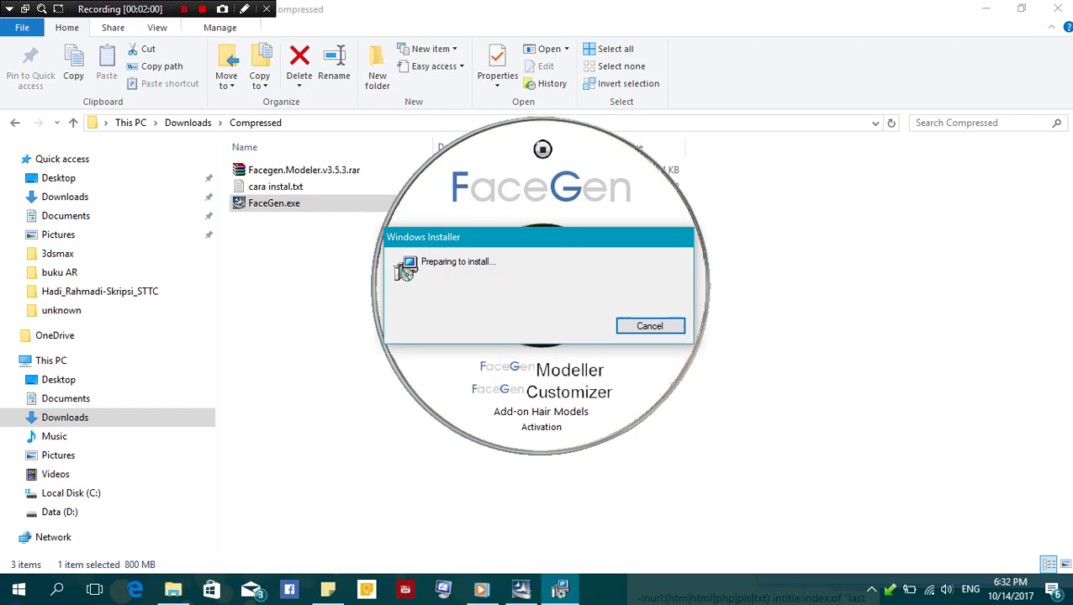
{"action": "key", "text": "Return"}
{"action": "left_click", "coordinate": [511, 395]}
{"action": "key", "text": "Return"}
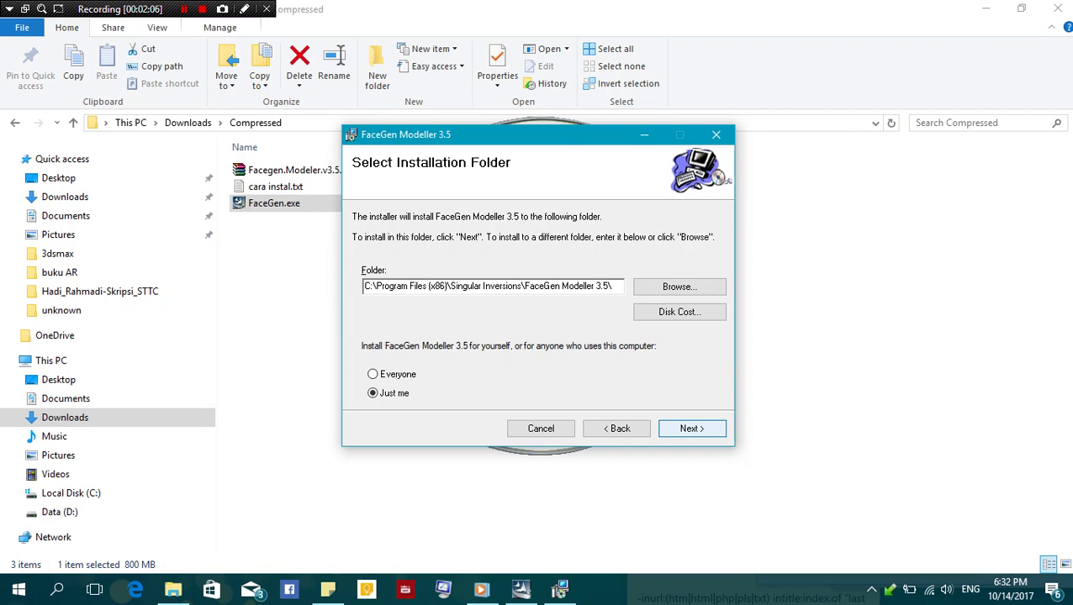
{"action": "key", "text": "Return"}
{"action": "key", "text": "Return"}
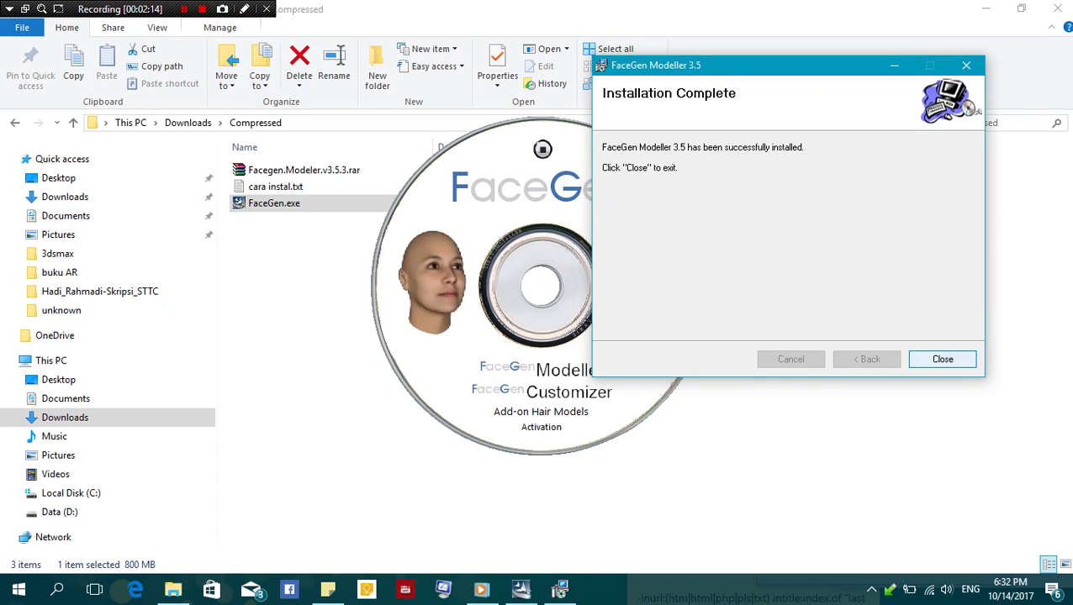
{"action": "key", "text": "Return"}
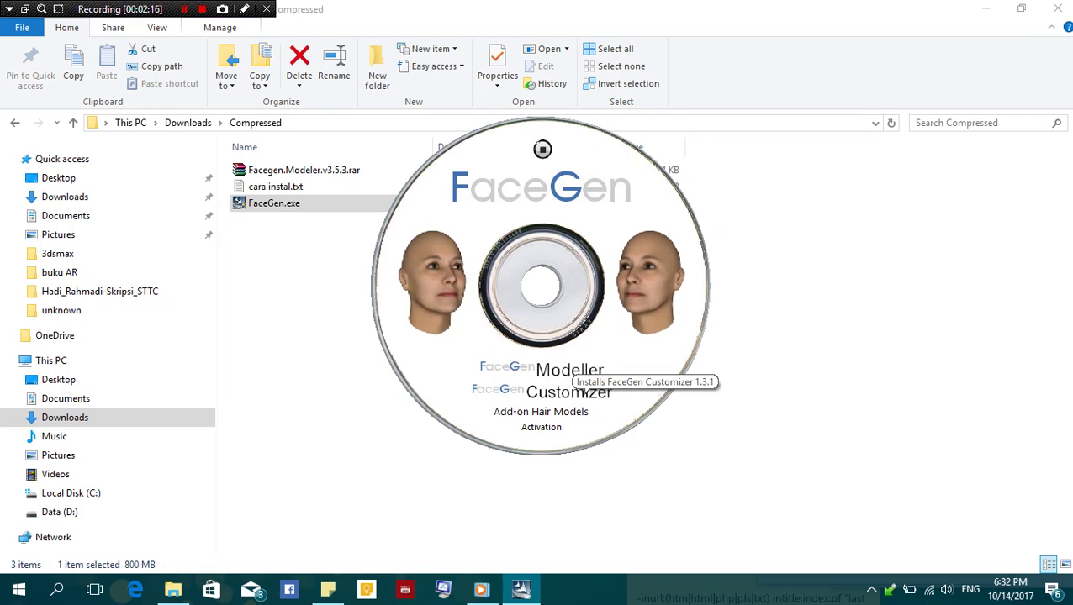
Install FaceGen Customizer 1.3 into its default installation folder
{"action": "left_click", "coordinate": [568, 392]}
{"action": "key", "text": "Return"}
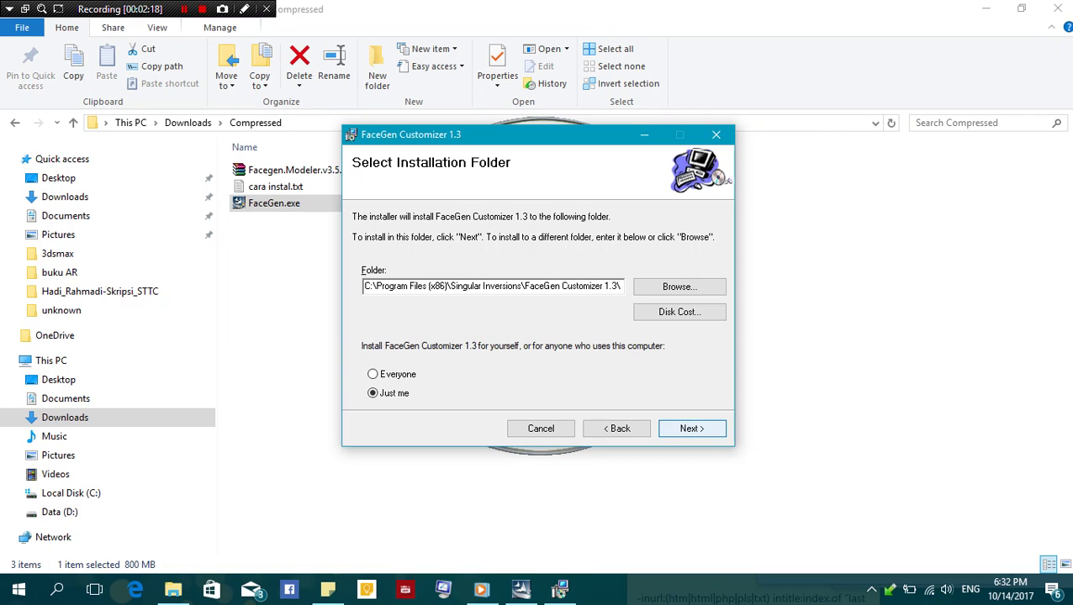
{"action": "key", "text": "Return"}
{"action": "key", "text": "Return"}
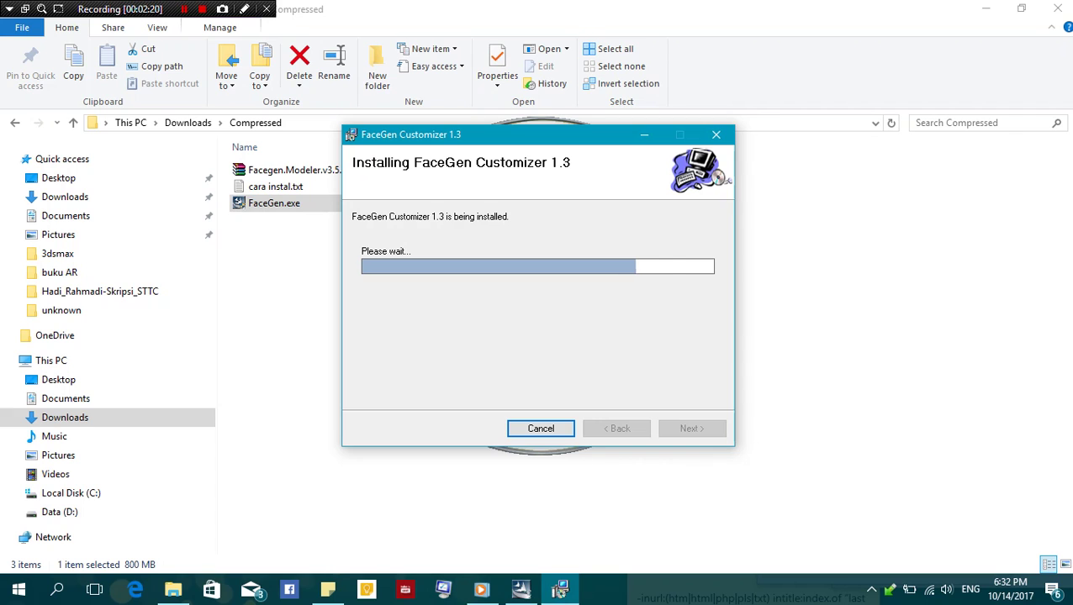
{"action": "key", "text": "Return"}
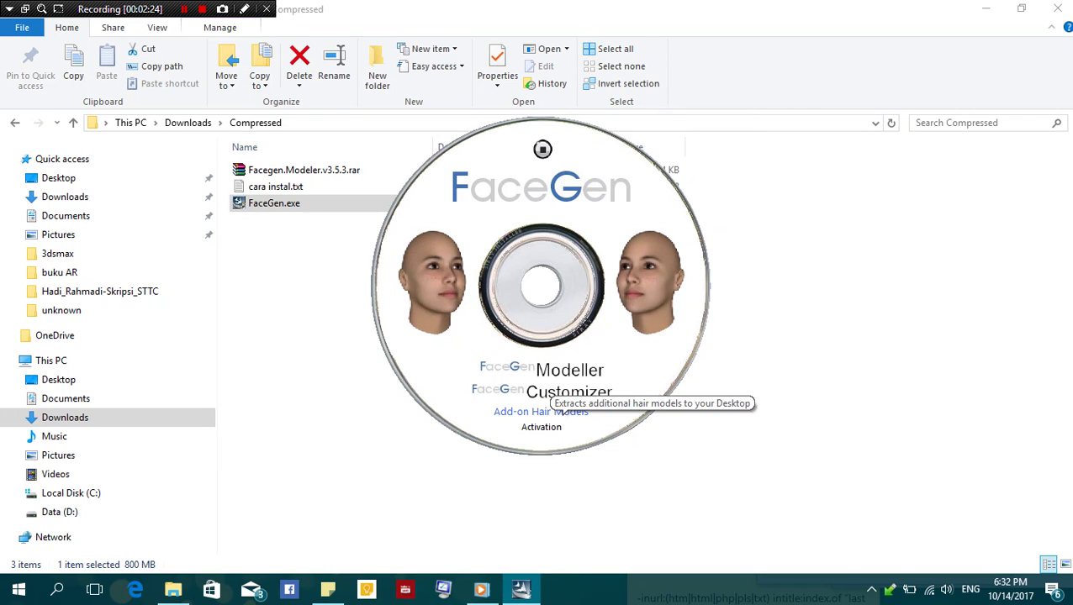
Extract the Add-on Hair Models to Desktop\FaceGen Hair Models
{"action": "left_click", "coordinate": [540, 411]}
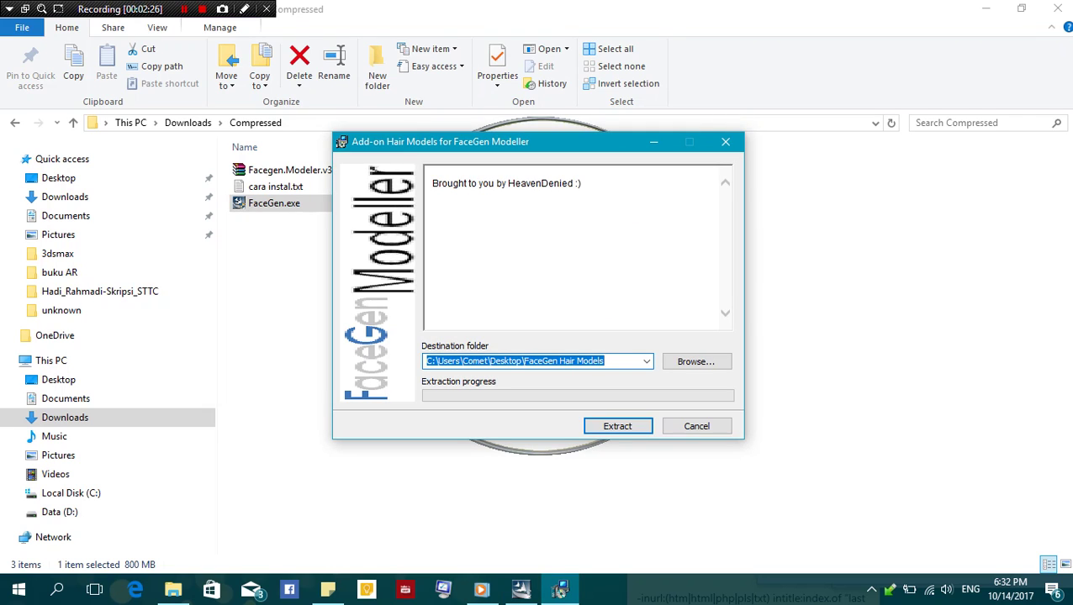
{"action": "left_click", "coordinate": [503, 361]}
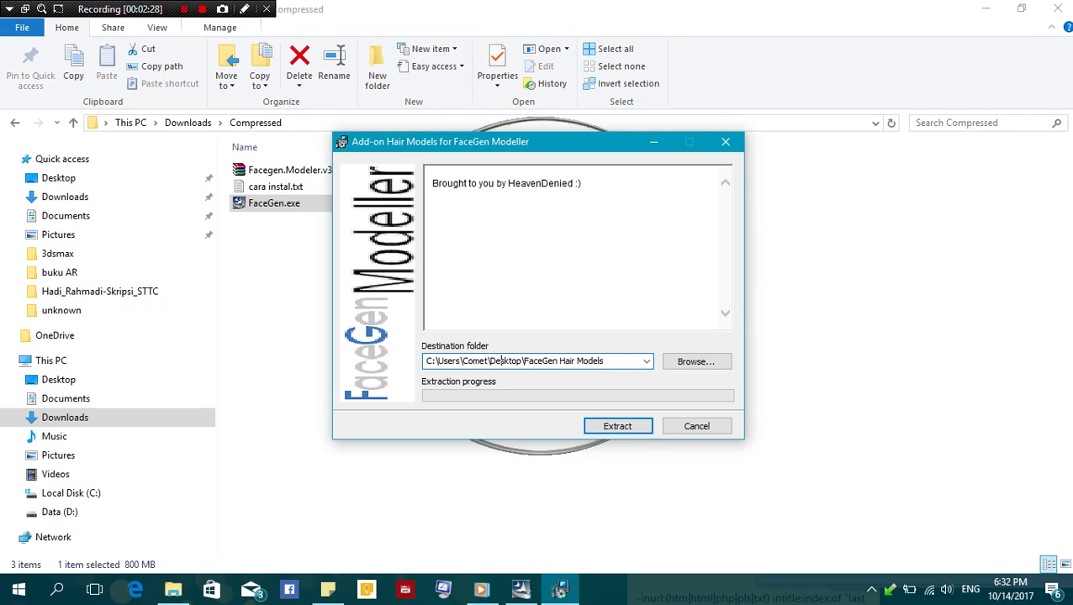
{"action": "left_click", "coordinate": [617, 426]}
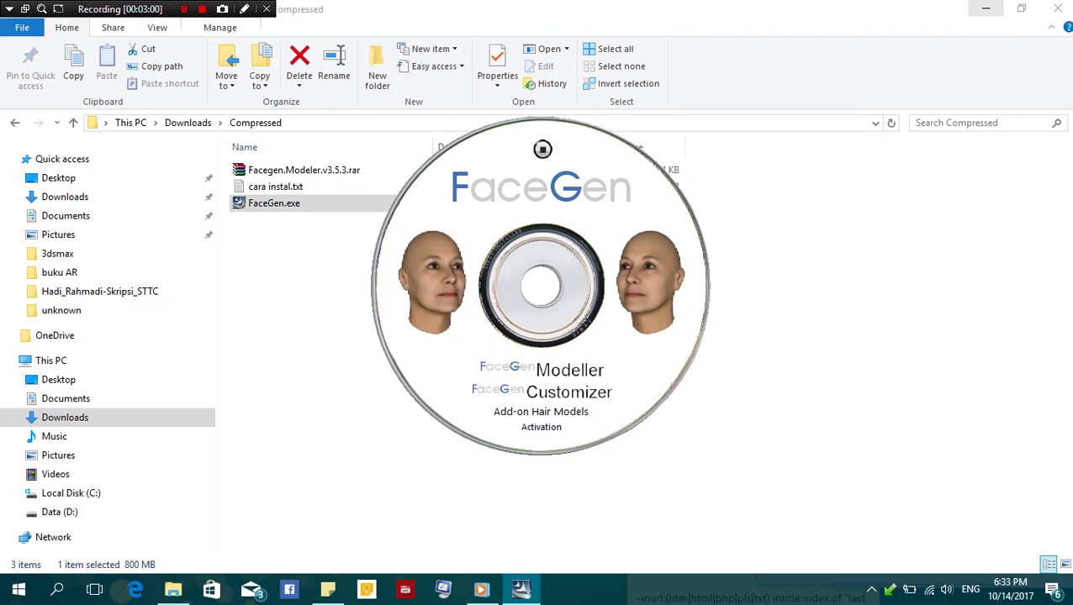
Open the FaceGen Hair Models folder from the desktop in a maximized window
{"action": "left_click", "coordinate": [985, 8]}
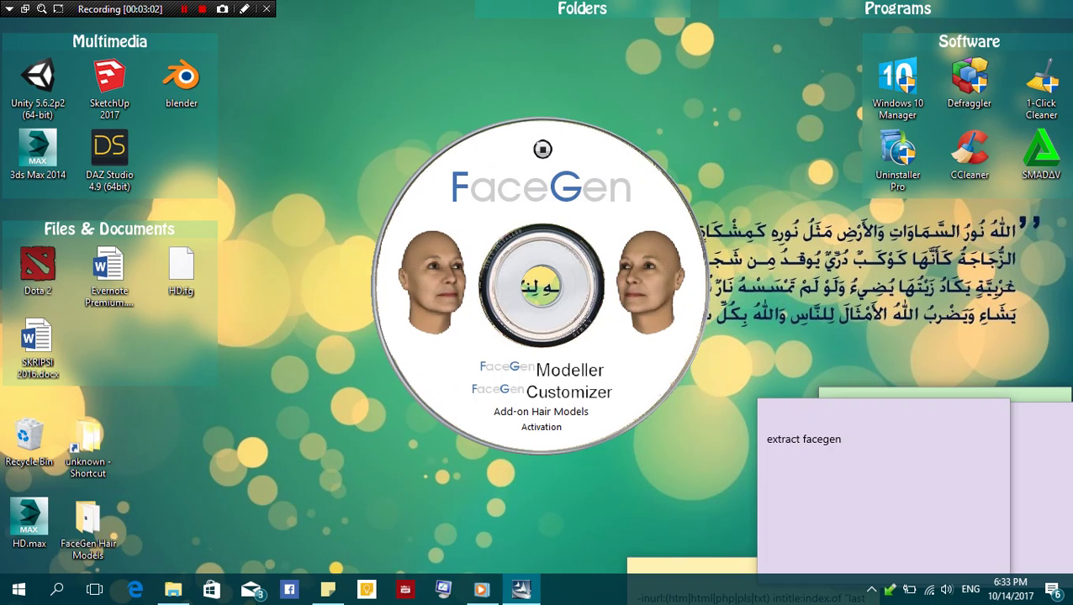
{"action": "double_click", "coordinate": [88, 525]}
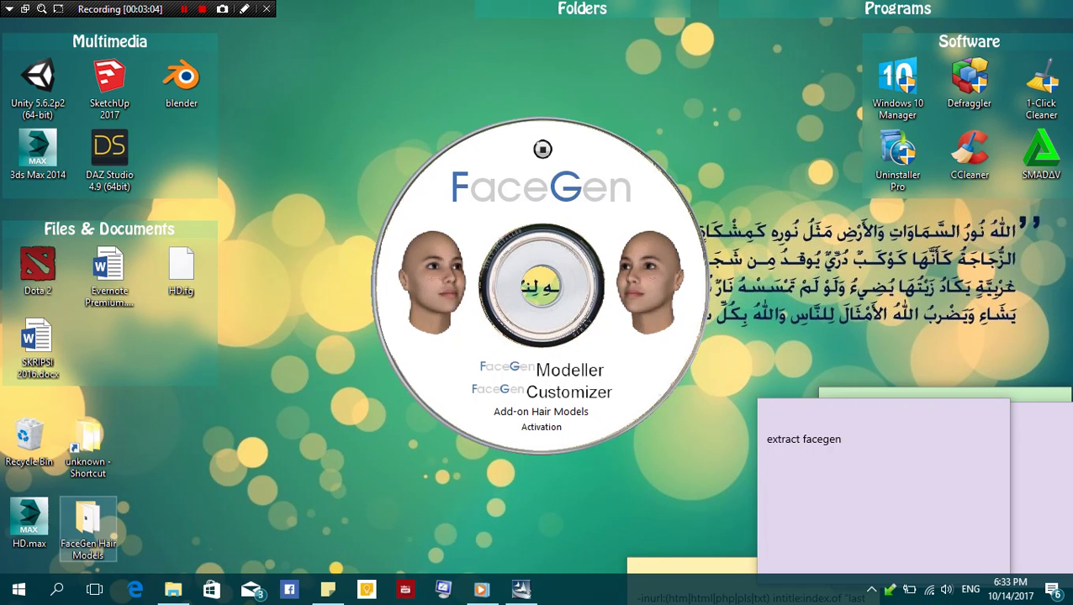
{"action": "left_click", "coordinate": [925, 52]}
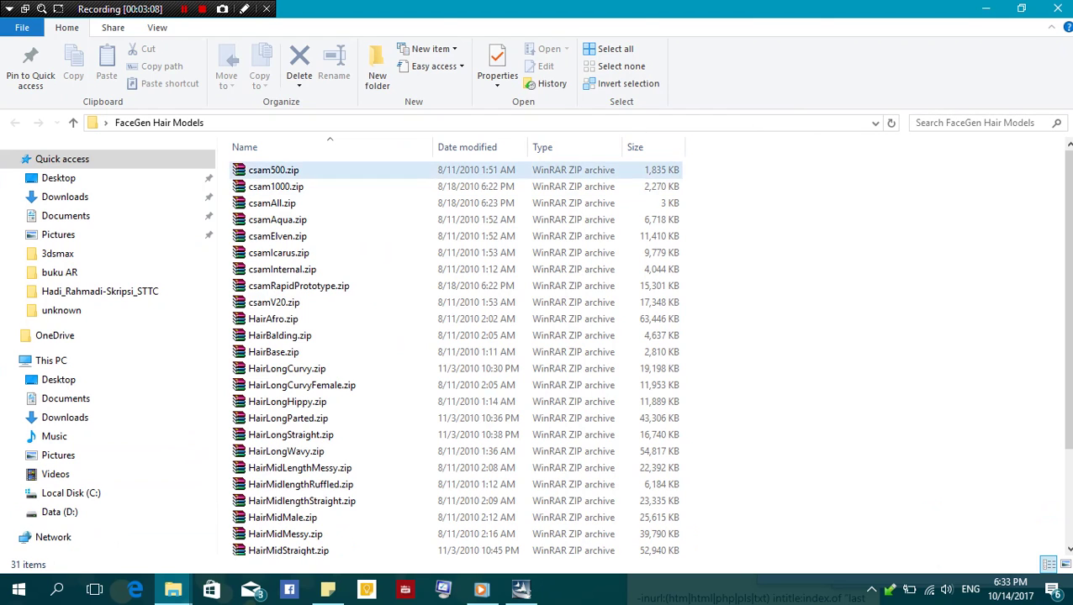
Cut all 31 hair-model zip files and go to Local Disk (C:)
{"action": "left_click", "coordinate": [273, 170]}
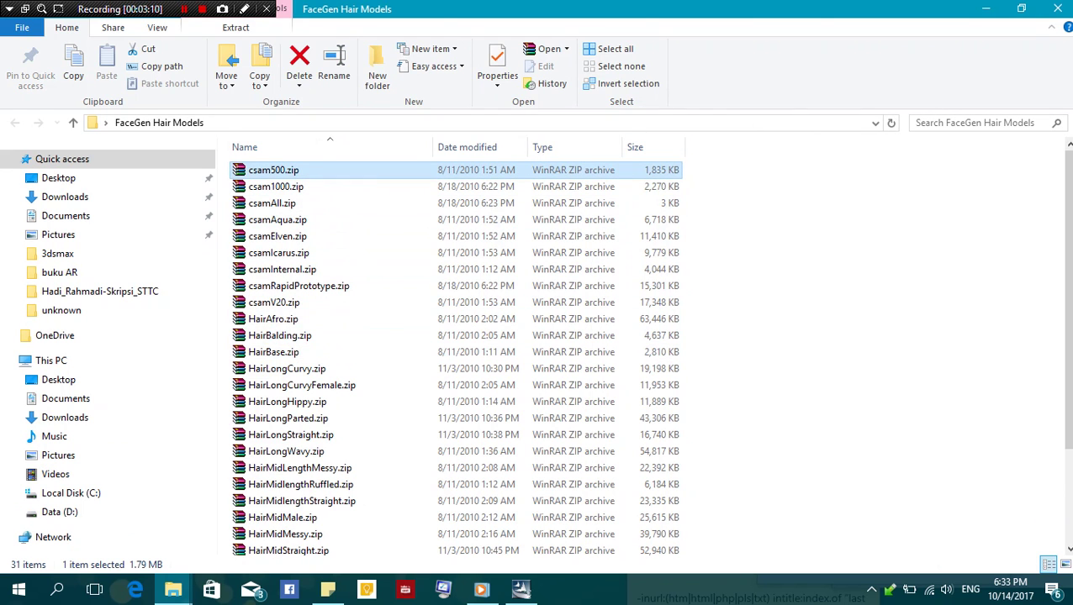
{"action": "scroll", "coordinate": [337, 361], "scroll_direction": "down", "scroll_amount": 3}
{"action": "key", "text": "ctrl+a"}
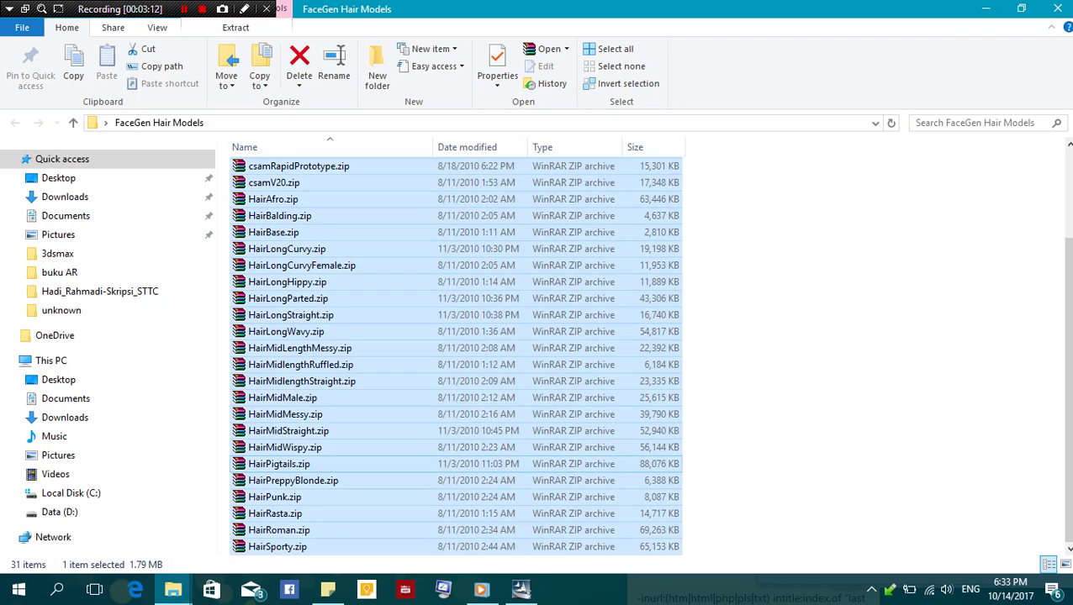
{"action": "scroll", "coordinate": [337, 362], "scroll_direction": "up", "scroll_amount": 3}
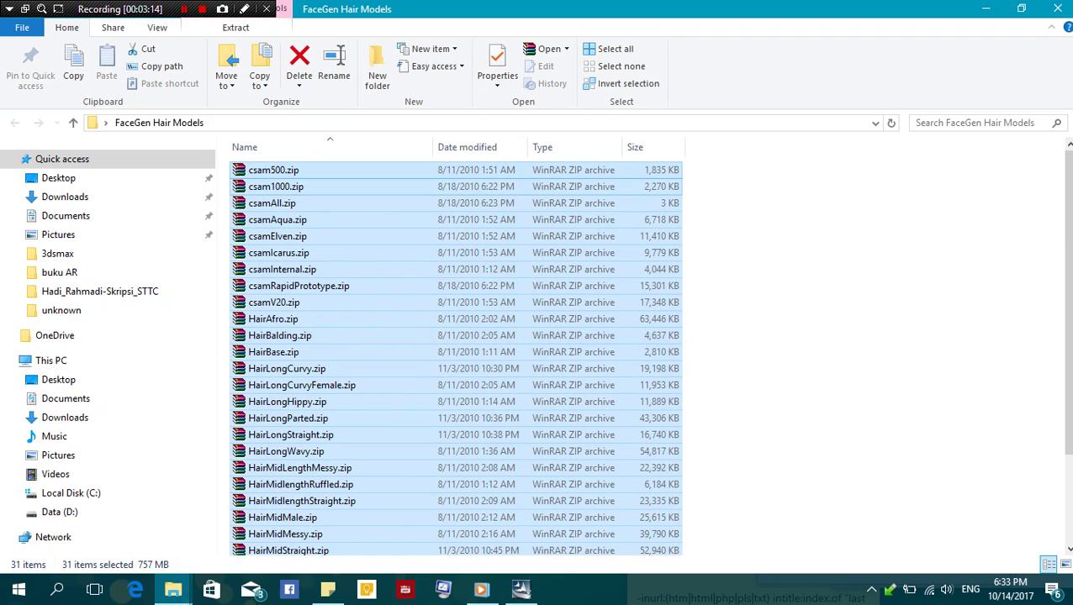
{"action": "right_click", "coordinate": [390, 169]}
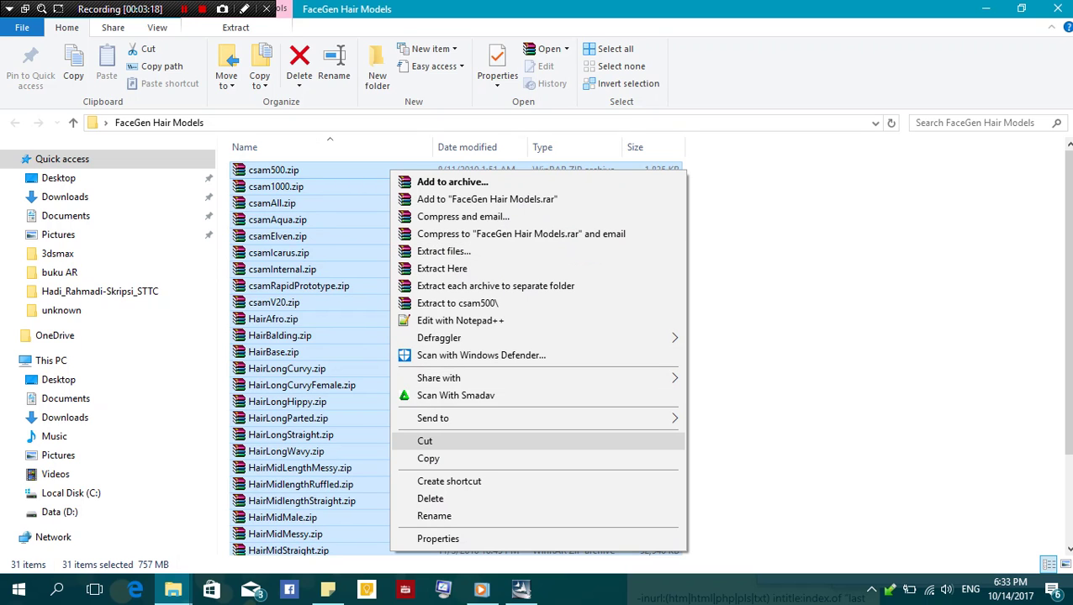
{"action": "left_click", "coordinate": [425, 441]}
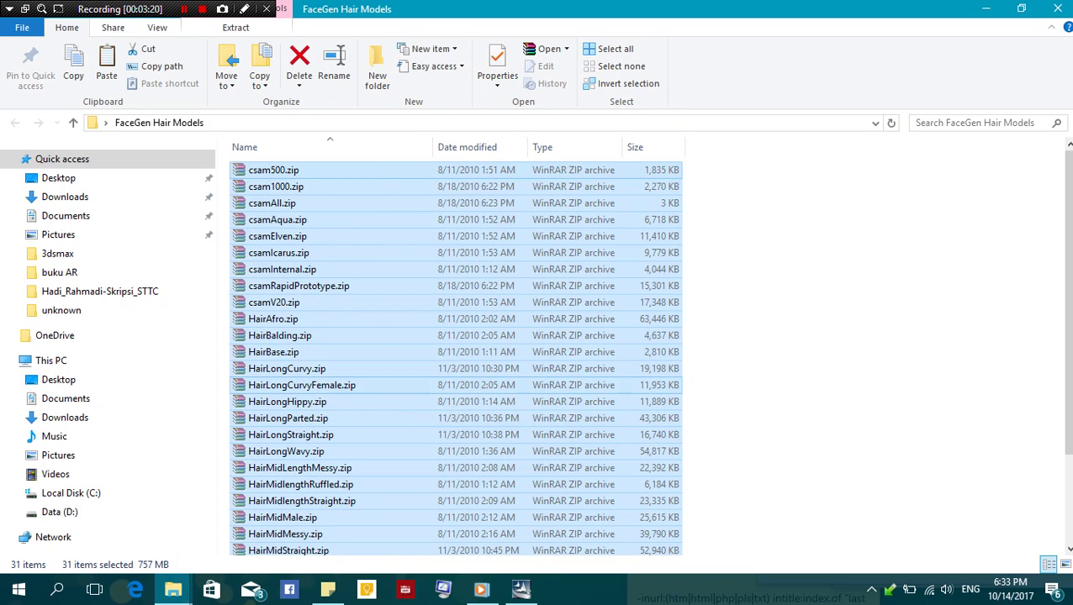
{"action": "left_click", "coordinate": [71, 492]}
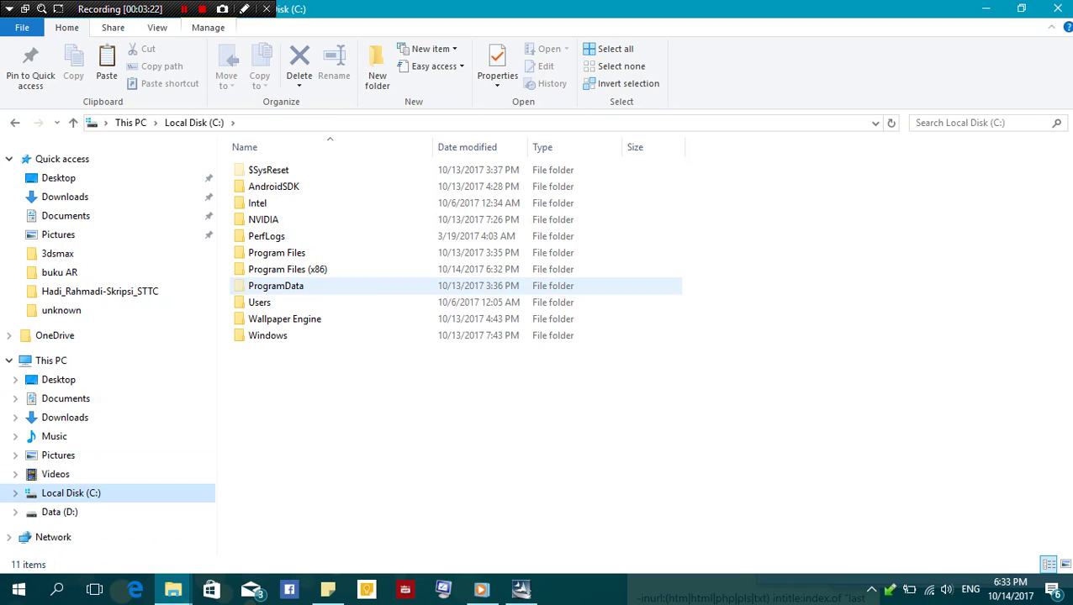
Go to the user's AppData folder and browse Roaming, Local and LocalLow sorted by date
{"action": "double_click", "coordinate": [256, 302]}
{"action": "double_click", "coordinate": [262, 170]}
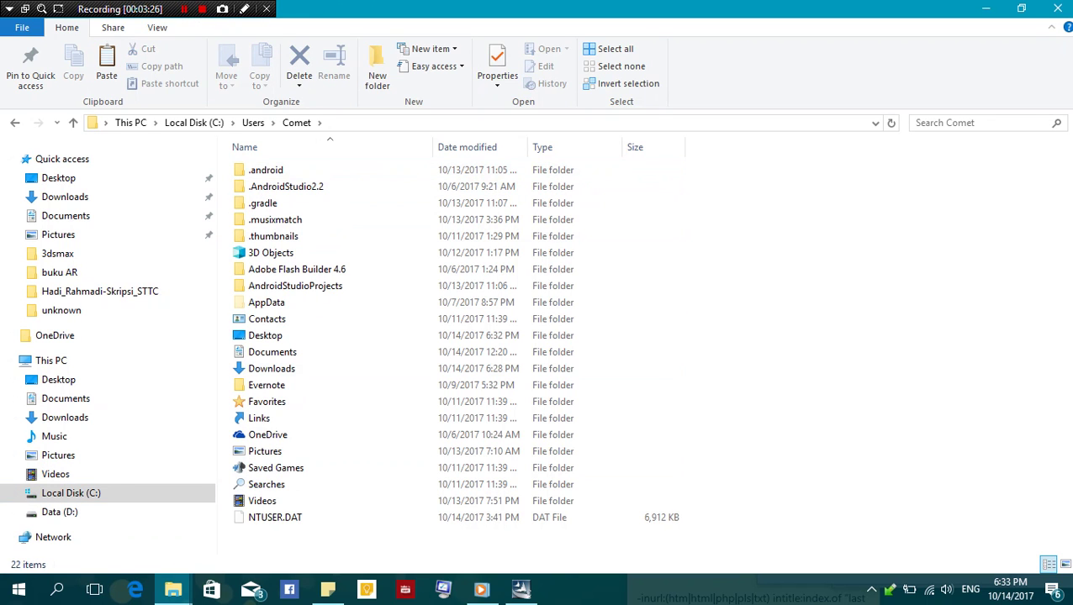
{"action": "double_click", "coordinate": [265, 302]}
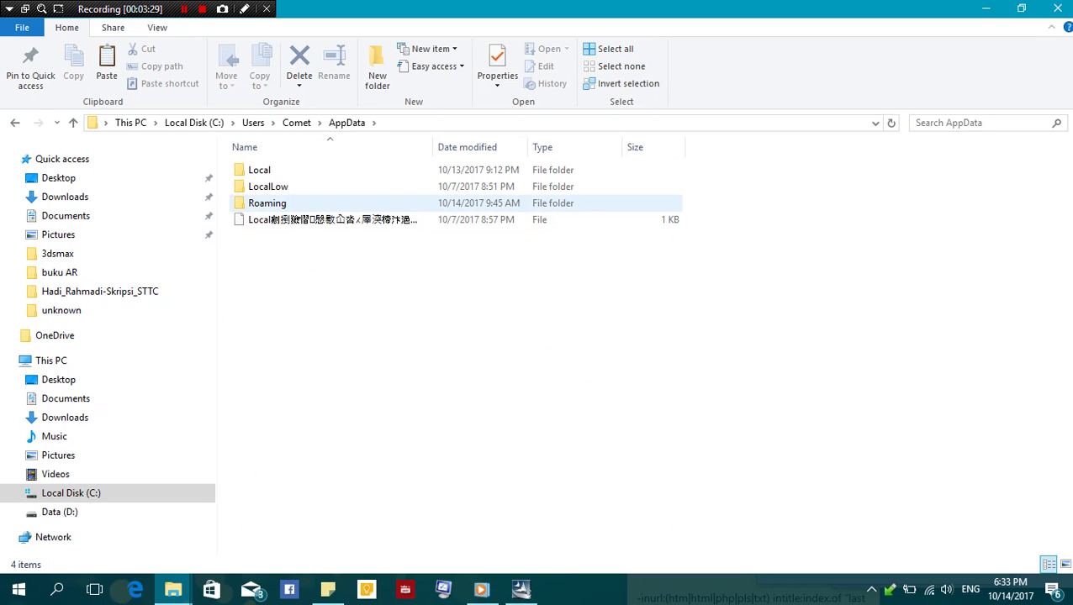
{"action": "double_click", "coordinate": [267, 203]}
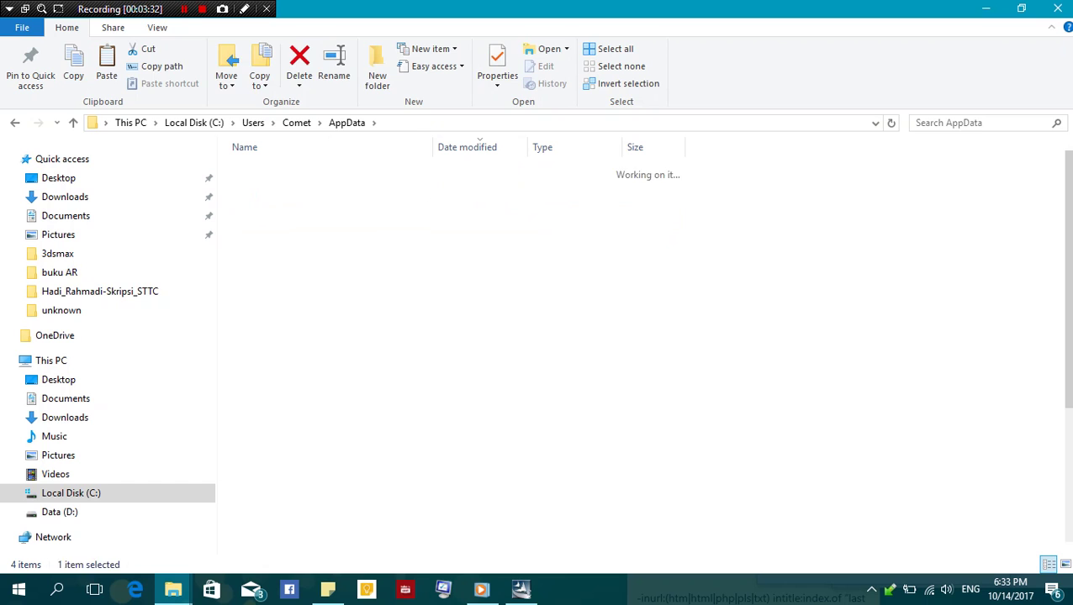
{"action": "left_click", "coordinate": [479, 145]}
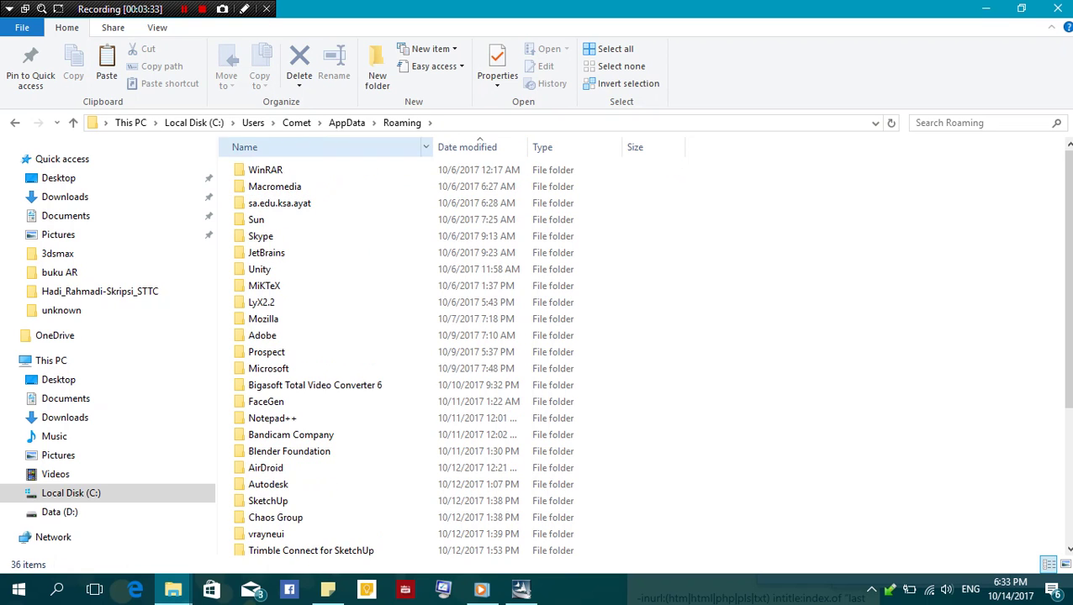
{"action": "key", "text": "BackSpace"}
{"action": "double_click", "coordinate": [261, 169]}
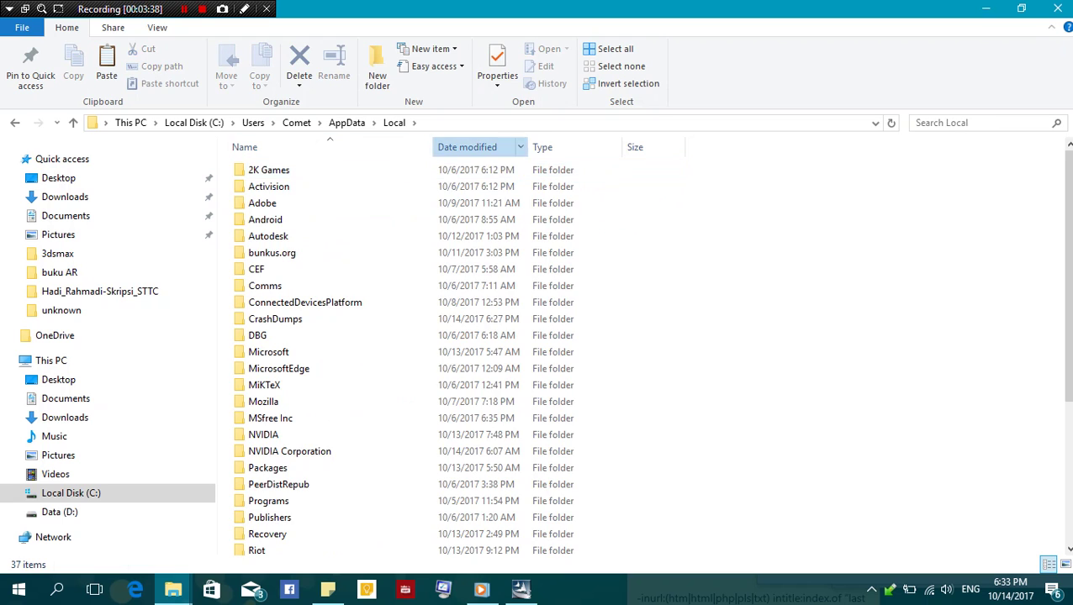
{"action": "left_click", "coordinate": [470, 147]}
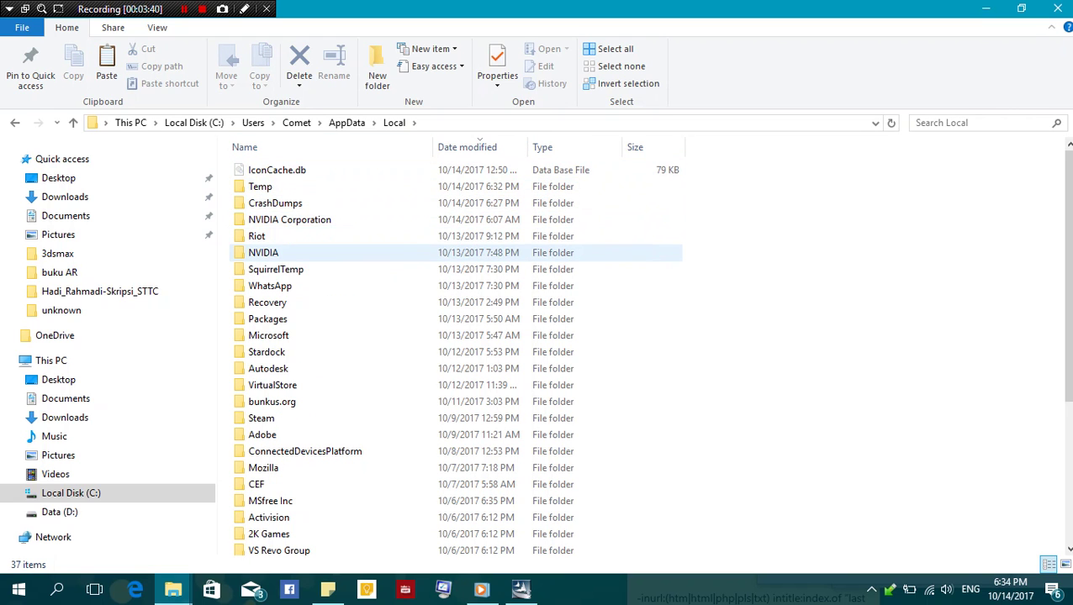
{"action": "key", "text": "BackSpace"}
{"action": "double_click", "coordinate": [260, 185]}
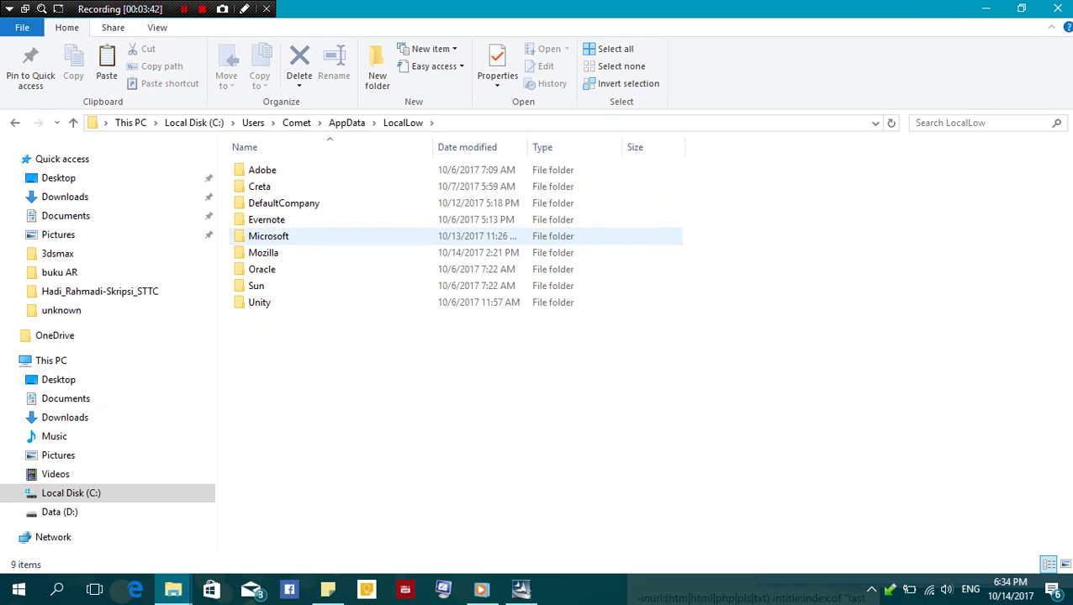
{"action": "left_click", "coordinate": [347, 122]}
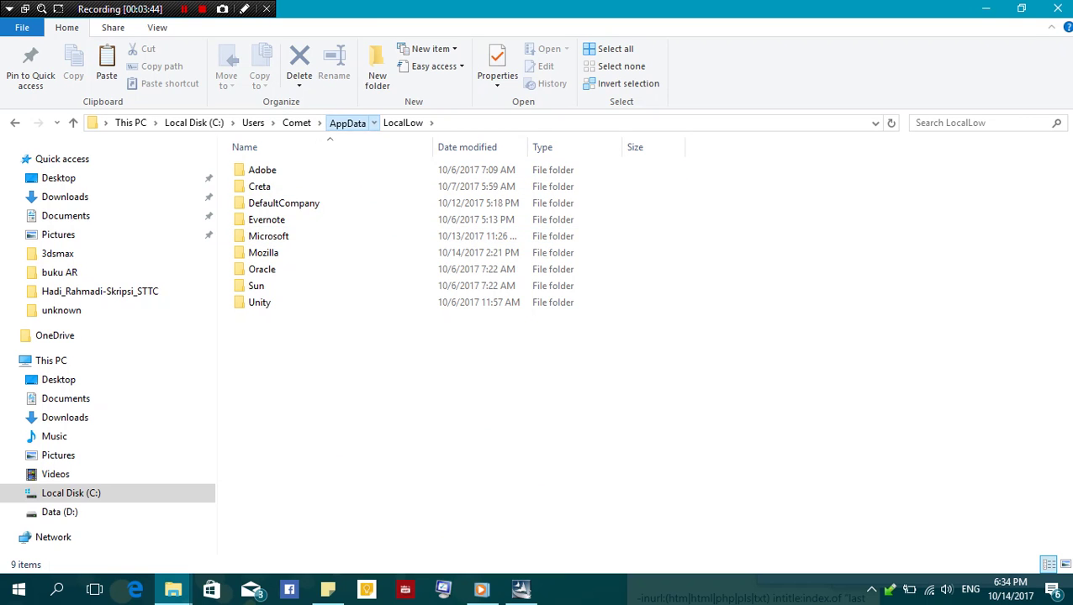
Browse the Local folder sorted by name and the Riot folder, then return to AppData
{"action": "double_click", "coordinate": [259, 170]}
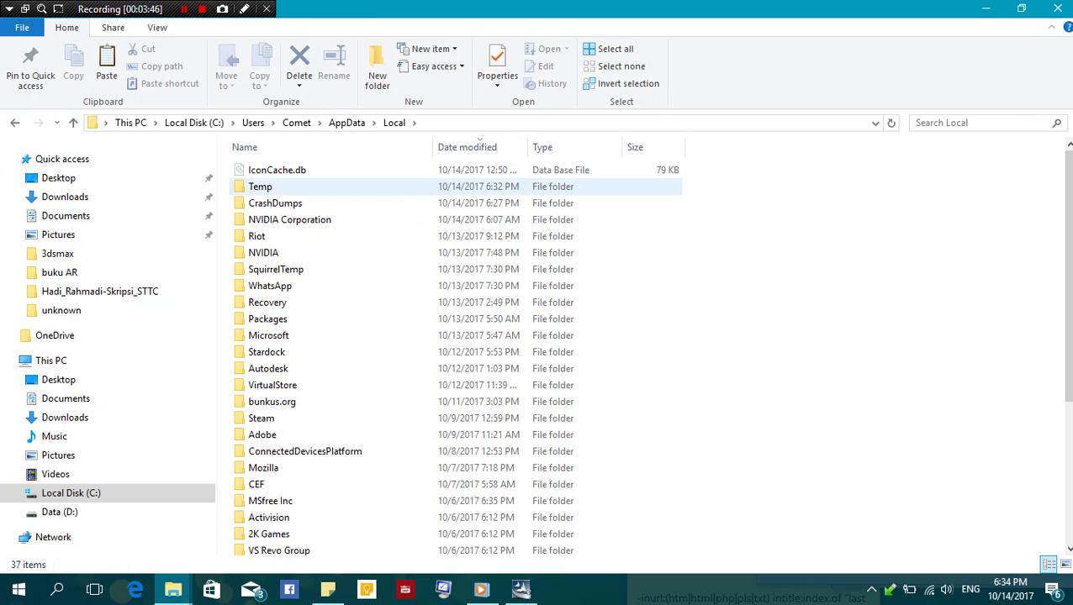
{"action": "scroll", "coordinate": [303, 317], "scroll_direction": "down", "scroll_amount": 3}
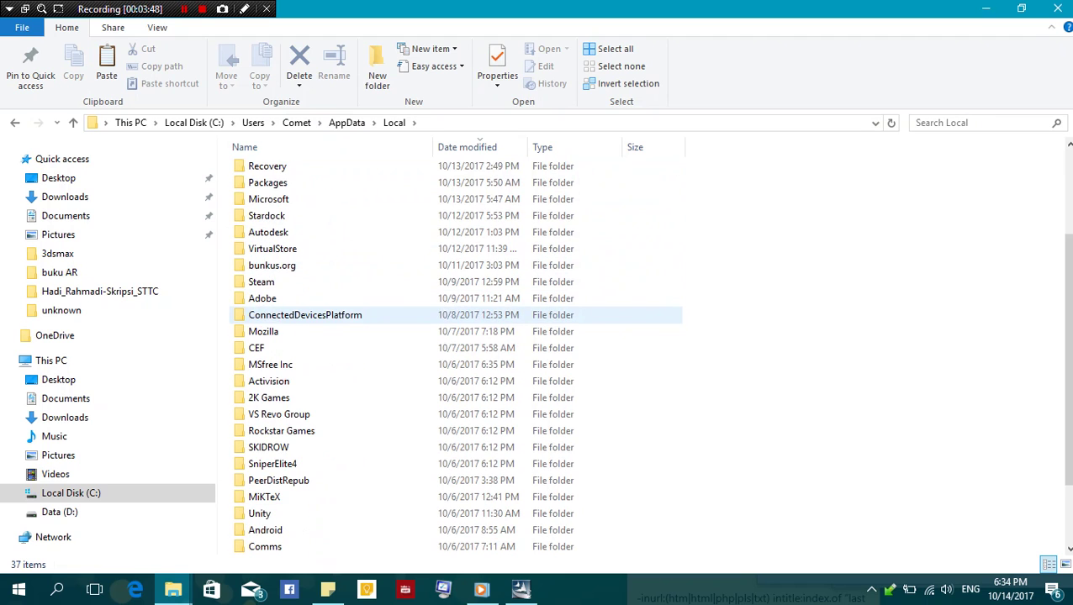
{"action": "scroll", "coordinate": [303, 317], "scroll_direction": "down", "scroll_amount": 2}
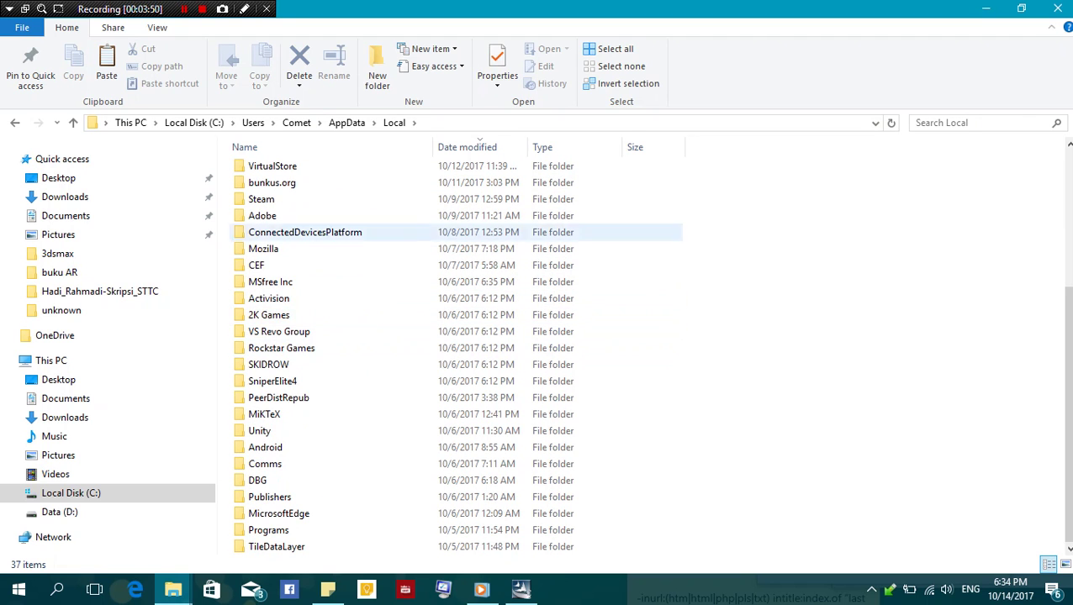
{"action": "left_click", "coordinate": [328, 147]}
{"action": "scroll", "coordinate": [302, 285], "scroll_direction": "down", "scroll_amount": 1}
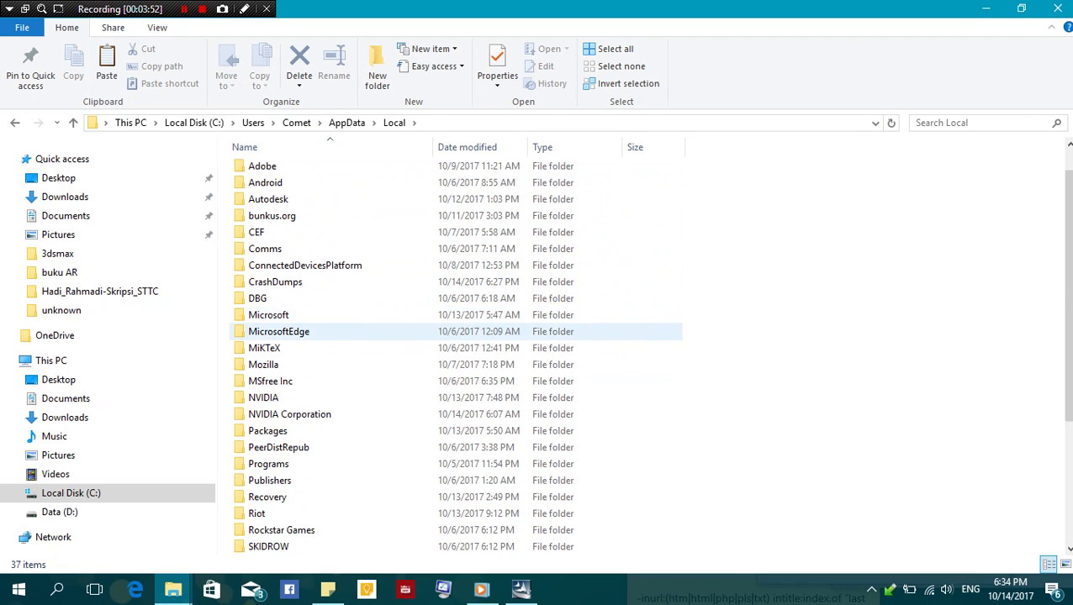
{"action": "scroll", "coordinate": [302, 425], "scroll_direction": "down", "scroll_amount": 1}
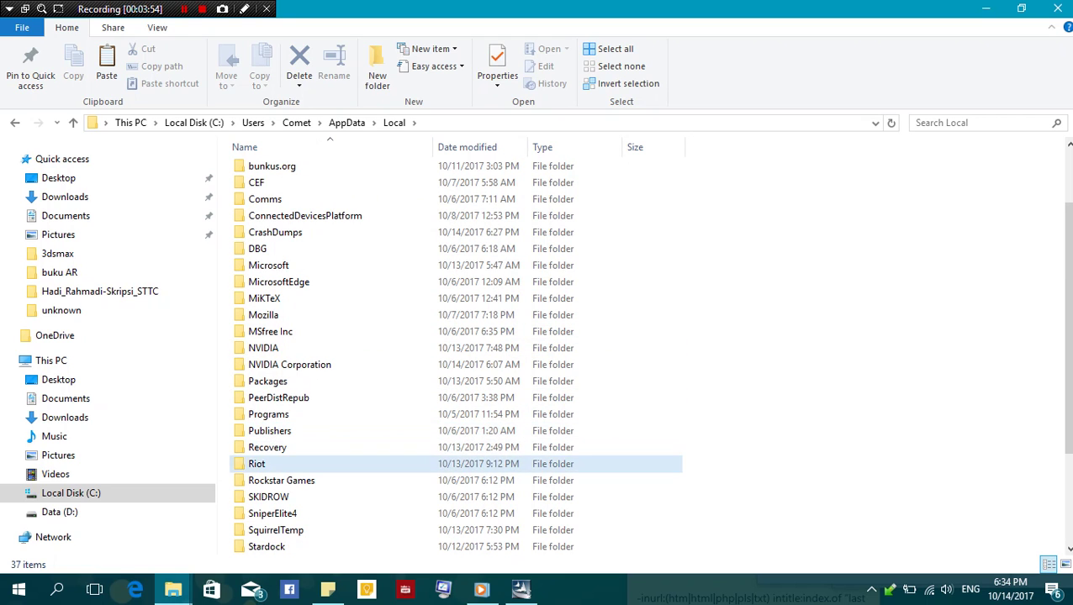
{"action": "double_click", "coordinate": [302, 463]}
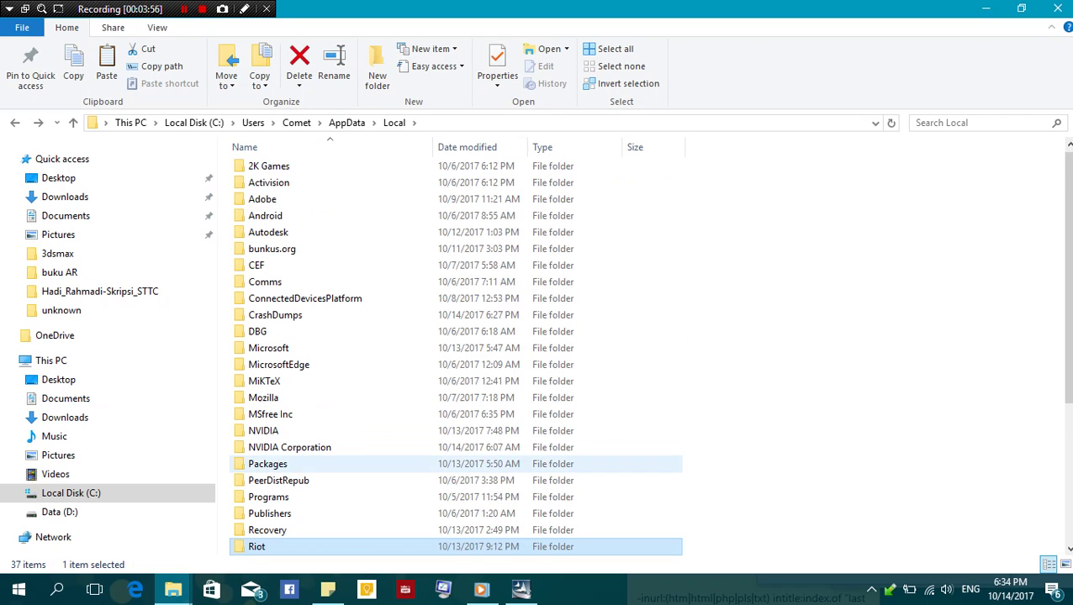
{"action": "left_click", "coordinate": [184, 9]}
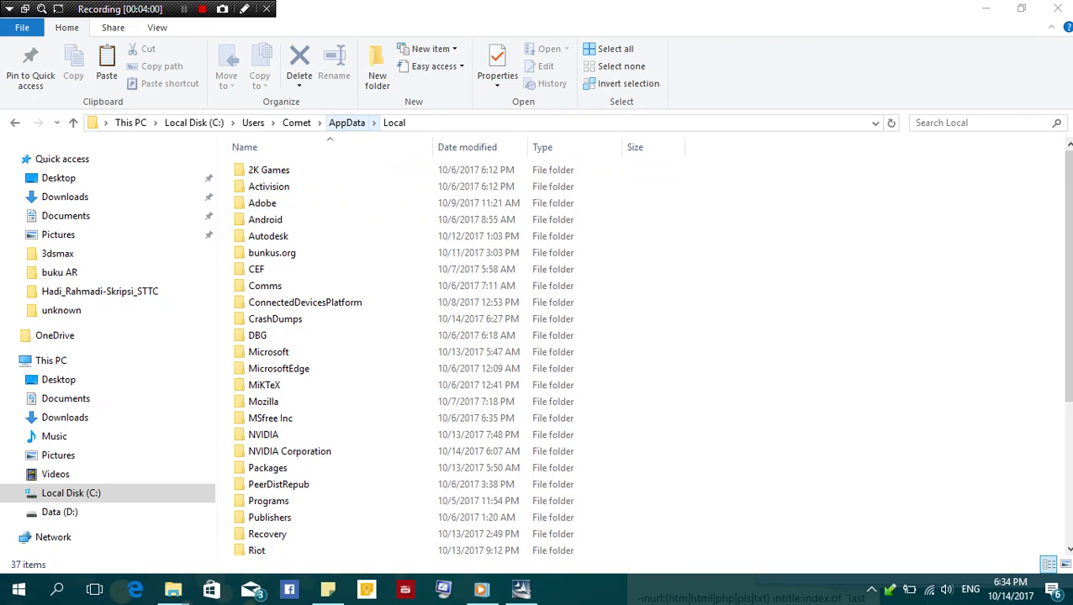
{"action": "left_click", "coordinate": [346, 123]}
Open Roaming\FaceGen\Modeller3\ModelSets\FaceGen Hair Models
{"action": "double_click", "coordinate": [267, 203]}
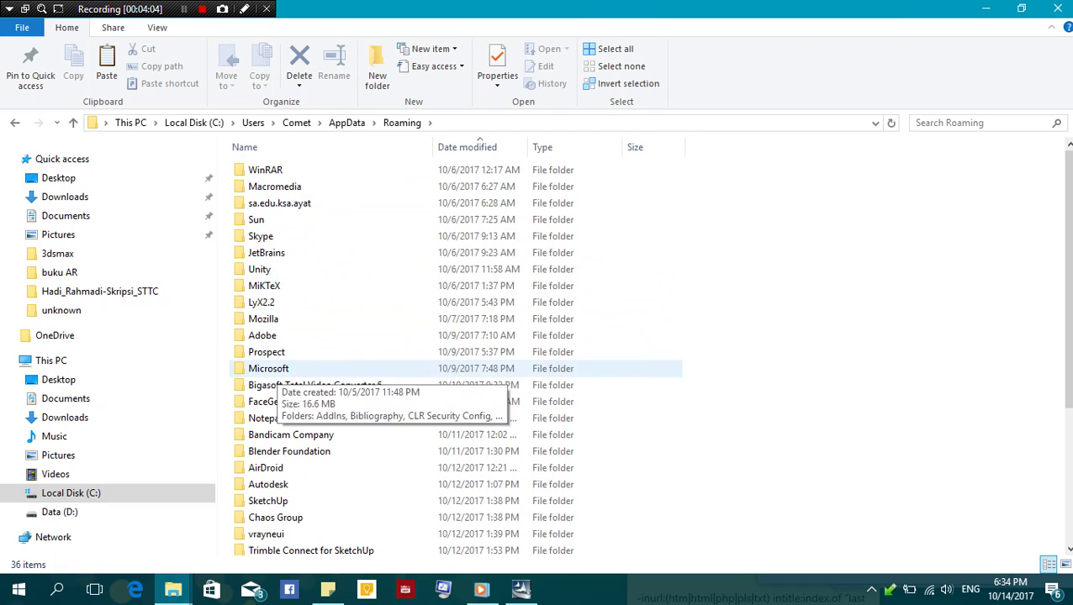
{"action": "left_click", "coordinate": [337, 402]}
{"action": "left_click", "coordinate": [336, 402]}
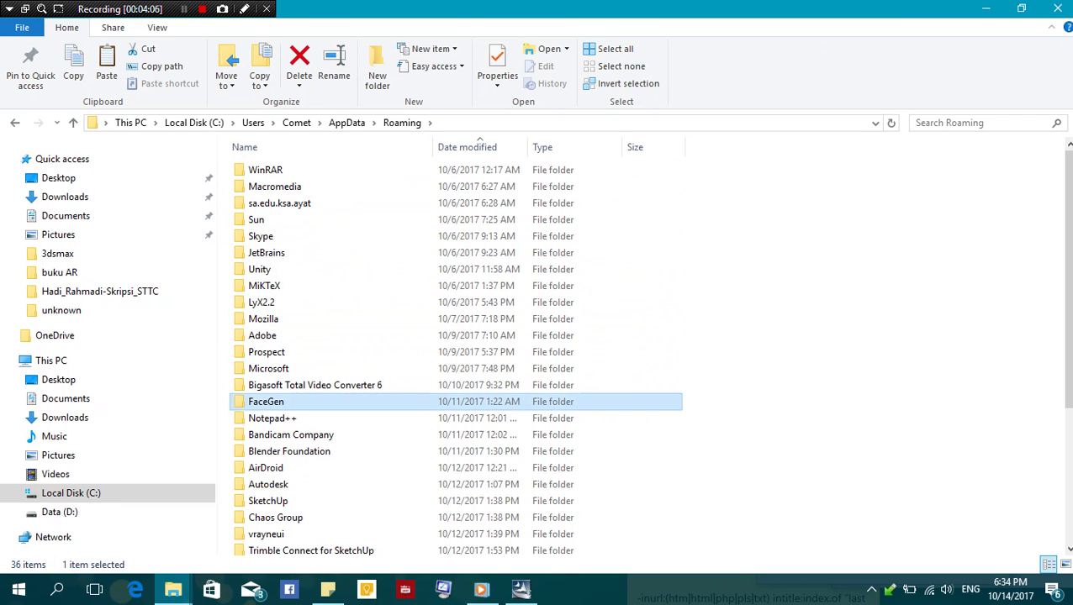
{"action": "key", "text": "Return"}
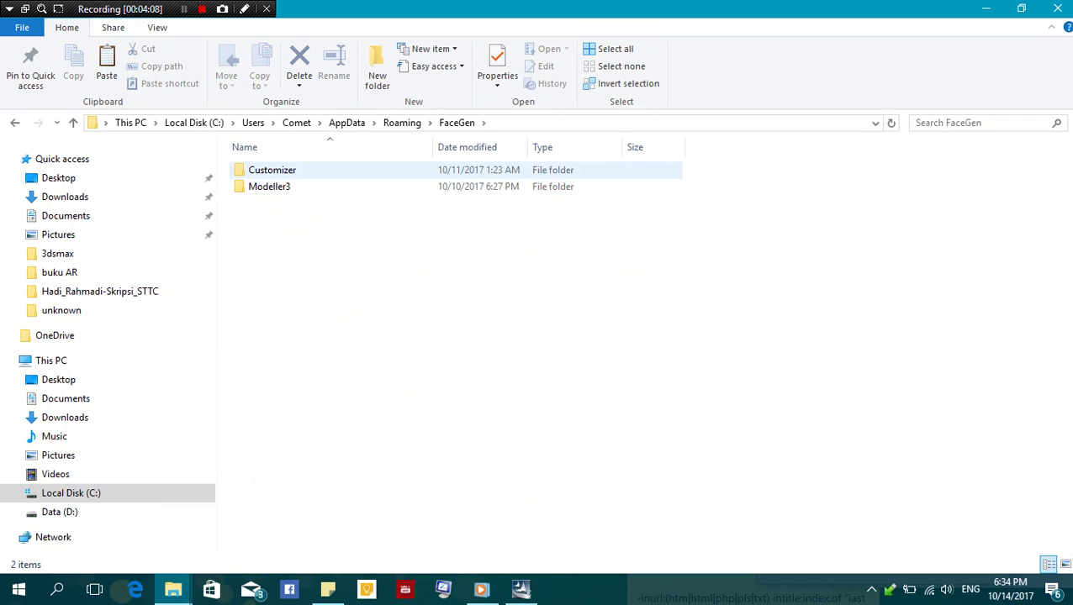
{"action": "key", "text": "Return"}
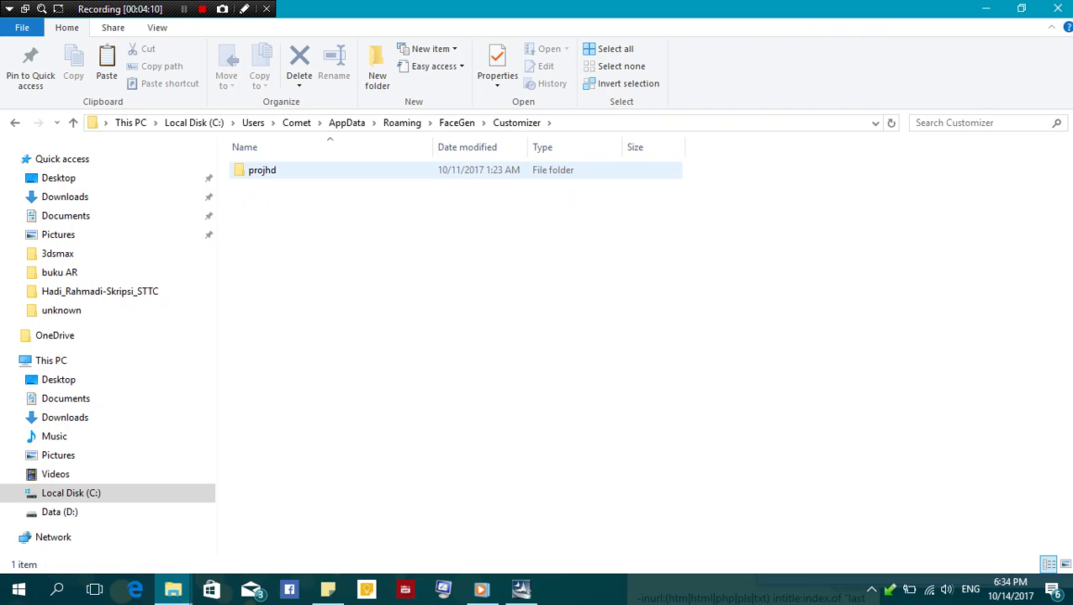
{"action": "key", "text": "BackSpace"}
{"action": "key", "text": "Down"}
{"action": "key", "text": "Return"}
{"action": "key", "text": "Down"}
{"action": "key", "text": "Down"}
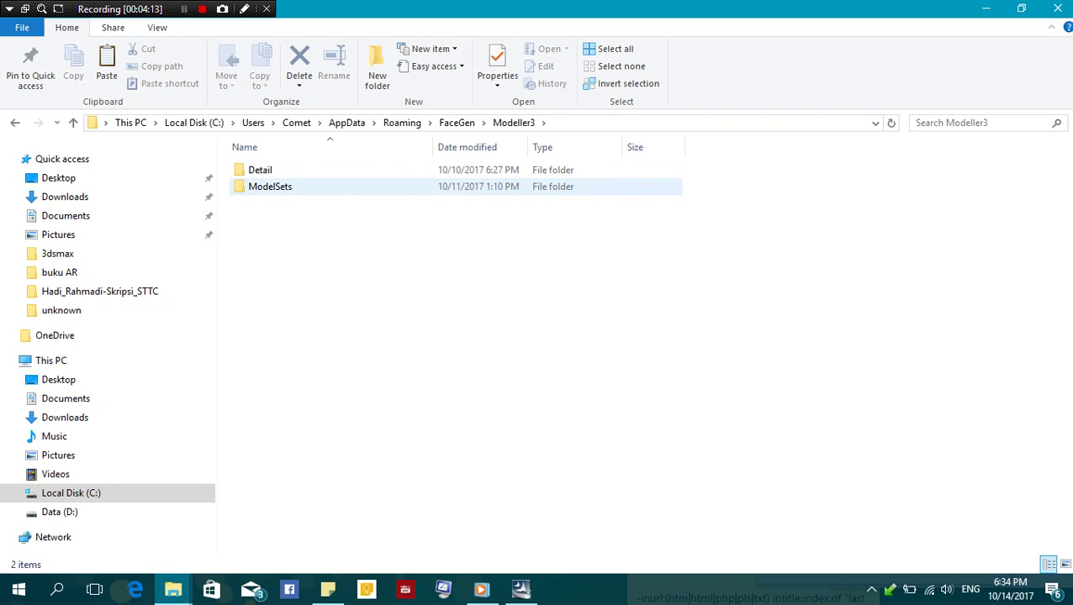
{"action": "key", "text": "Return"}
{"action": "key", "text": "Down"}
{"action": "key", "text": "Down"}
{"action": "key", "text": "Return"}
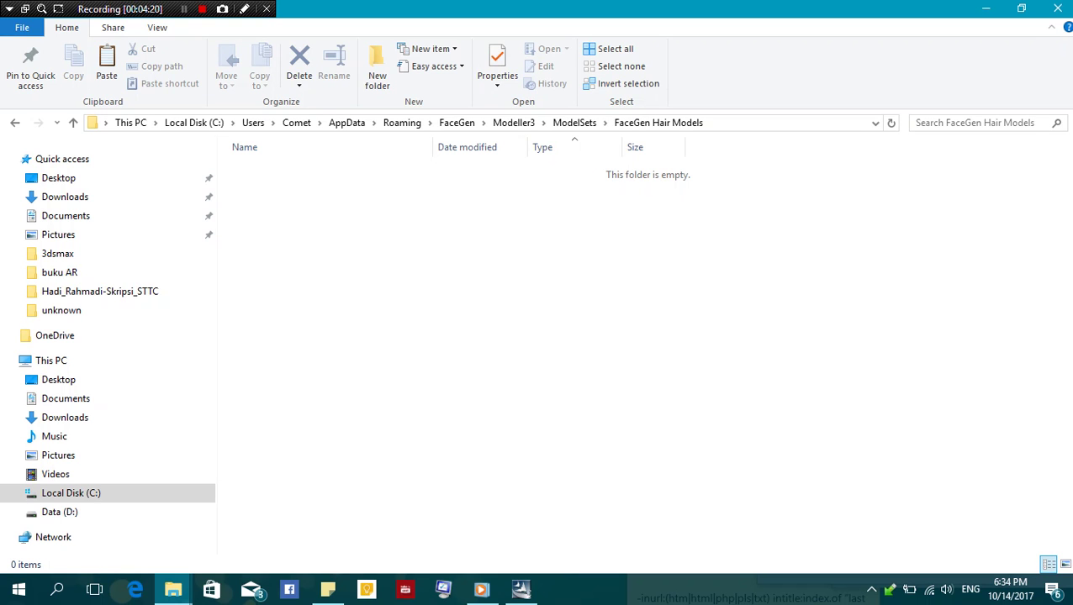
{"action": "right_click", "coordinate": [325, 203]}
Paste the hair-model archives into this folder and copy its address-bar path
{"action": "left_click", "coordinate": [361, 314]}
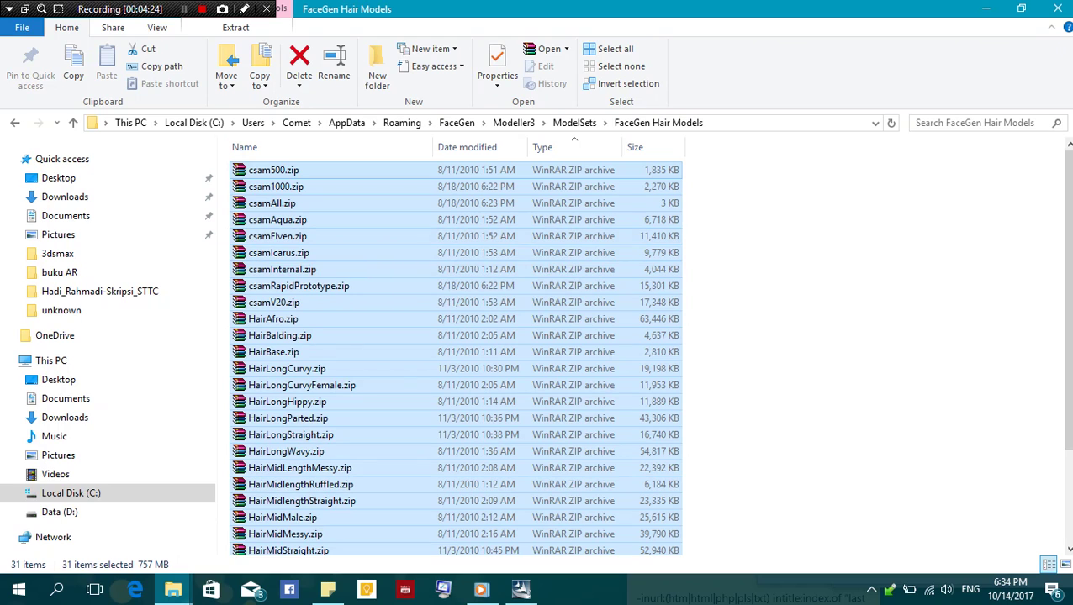
{"action": "key", "text": "alt+d"}
{"action": "key", "text": "ctrl+c"}
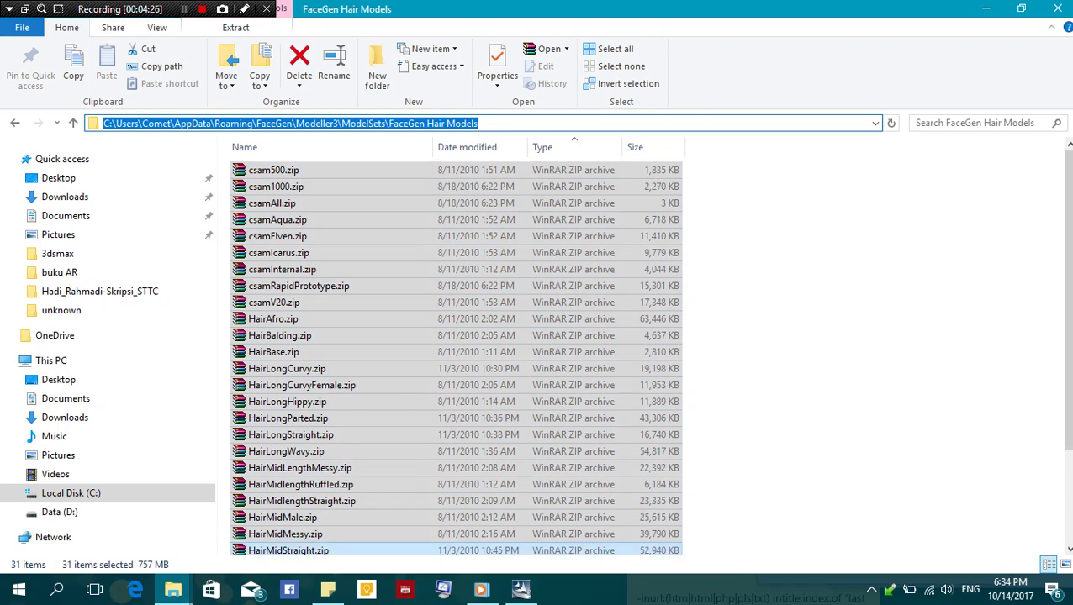
{"action": "left_click", "coordinate": [327, 590]}
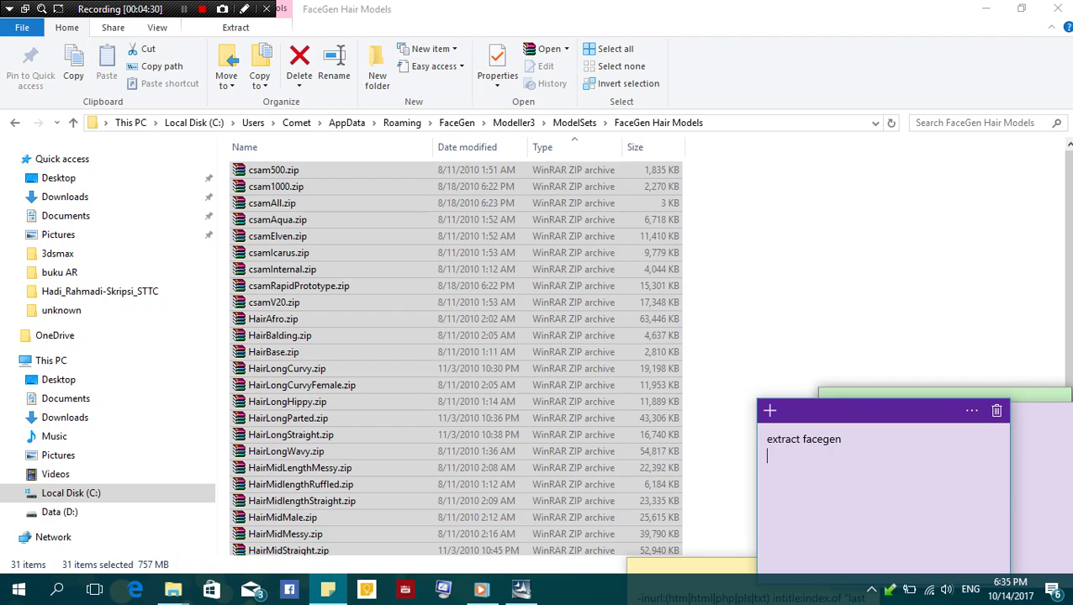
Write a note 'pindahkan facegen hair model', the pasted path with user name replaced by yournamepc, and 'lalu ex'
{"action": "type", "text": "pindah"}
{"action": "type", "text": "kan facegen hair model ke"}
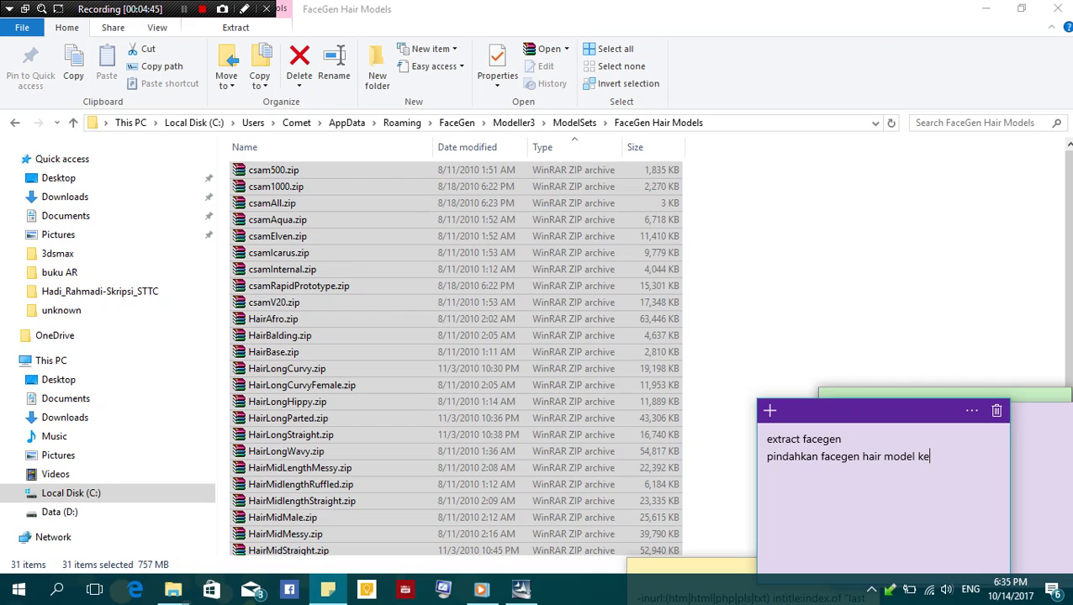
{"action": "key", "text": "ctrl+v"}
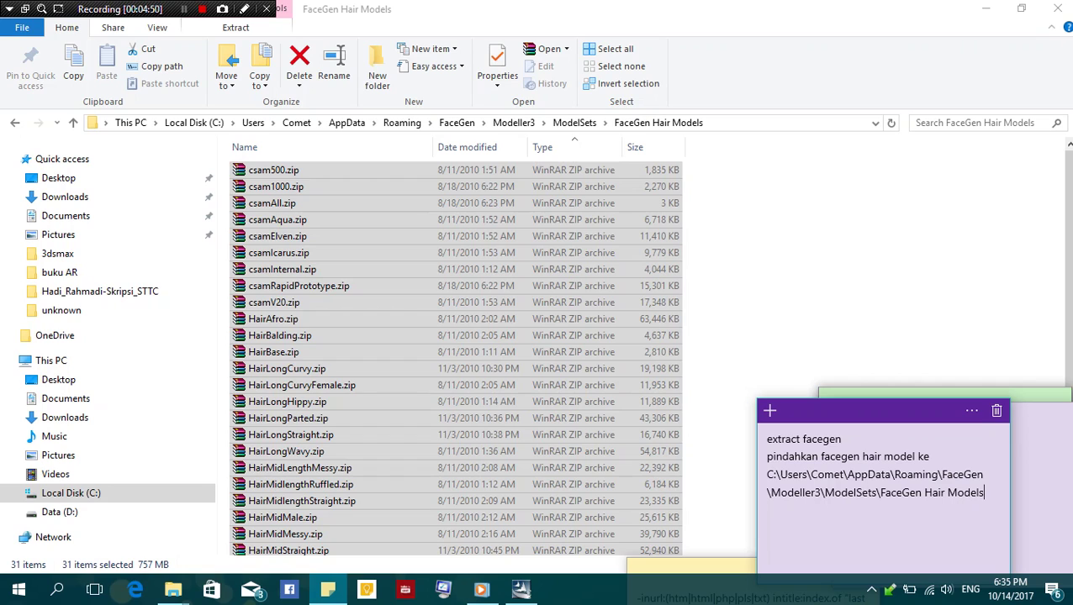
{"action": "left_click_drag", "start_coordinate": [844, 474], "coordinate": [810, 474]}
{"action": "type", "text": "....."}
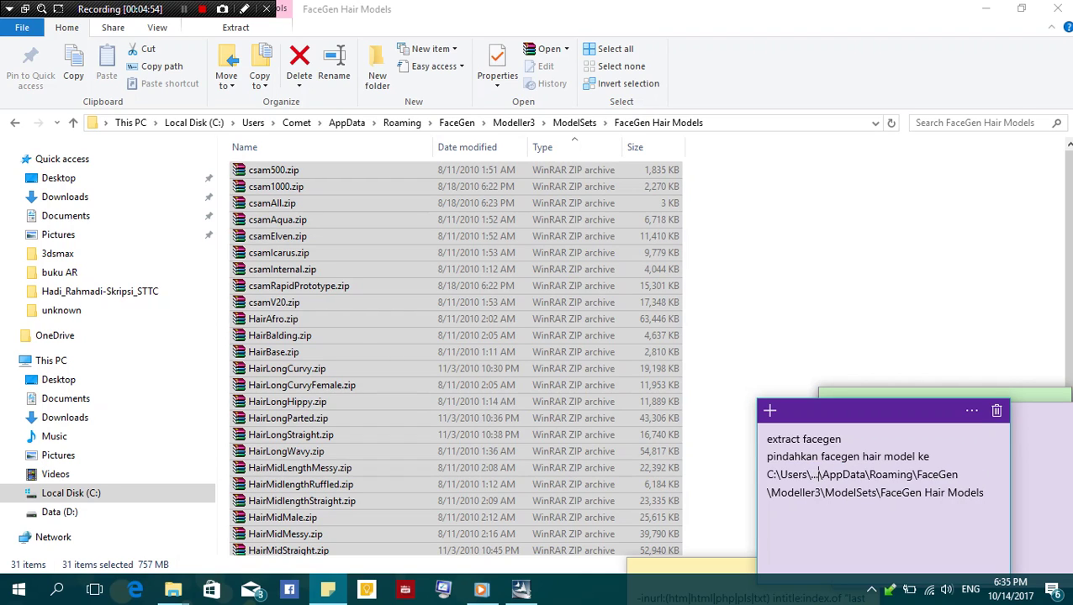
{"action": "left_click_drag", "start_coordinate": [822, 474], "coordinate": [809, 475]}
{"action": "type", "text": "yournamepc"}
{"action": "left_click_drag", "start_coordinate": [810, 474], "coordinate": [872, 474]}
{"action": "left_click", "coordinate": [804, 510]}
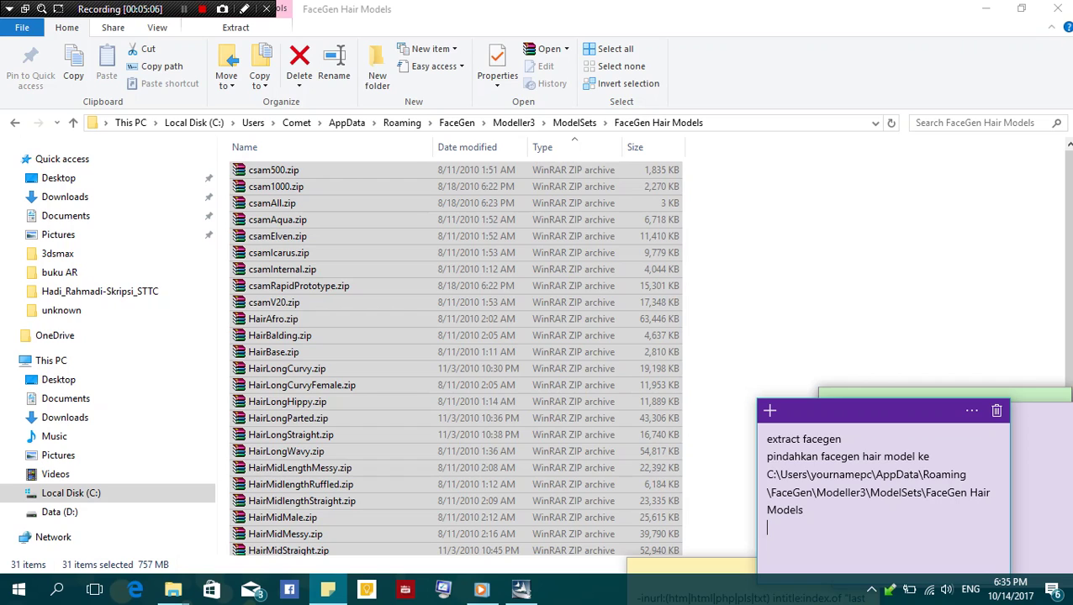
{"action": "type", "text": "lalu extract"}
Extract the selected hair archives with WinRAR, dismiss the error, and open the extracted FaceGen Hair Models subfolder
{"action": "right_click", "coordinate": [574, 202]}
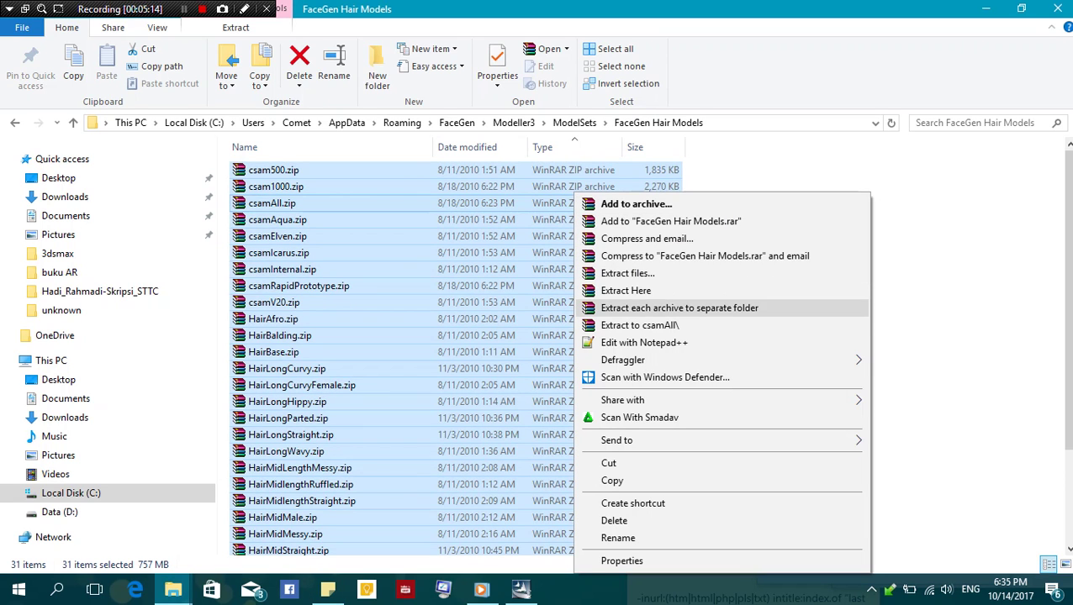
{"action": "key", "text": "Up"}
{"action": "key", "text": "Return"}
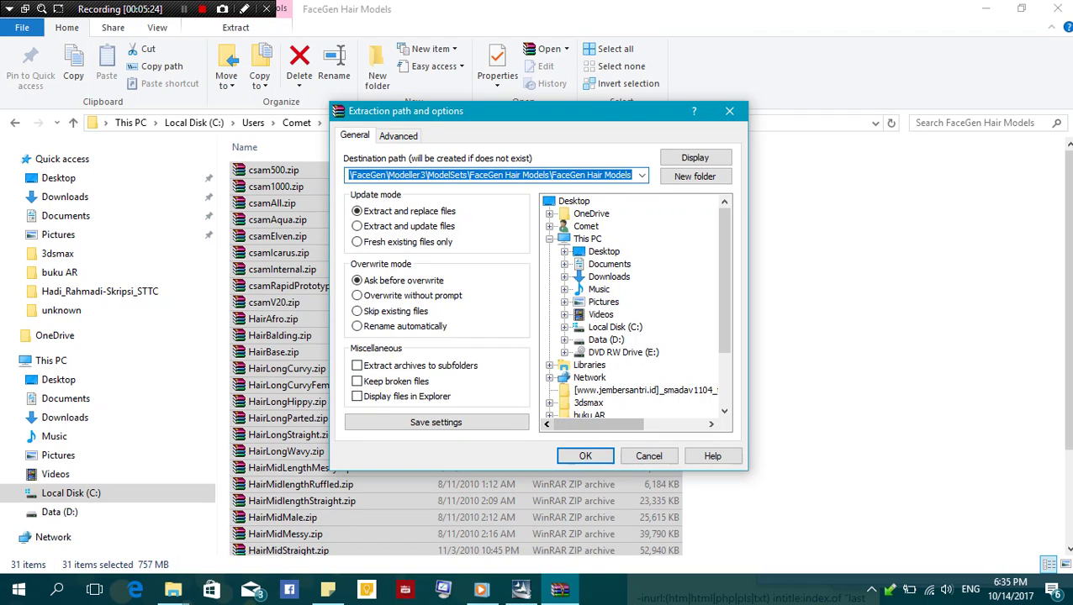
{"action": "left_click", "coordinate": [397, 136]}
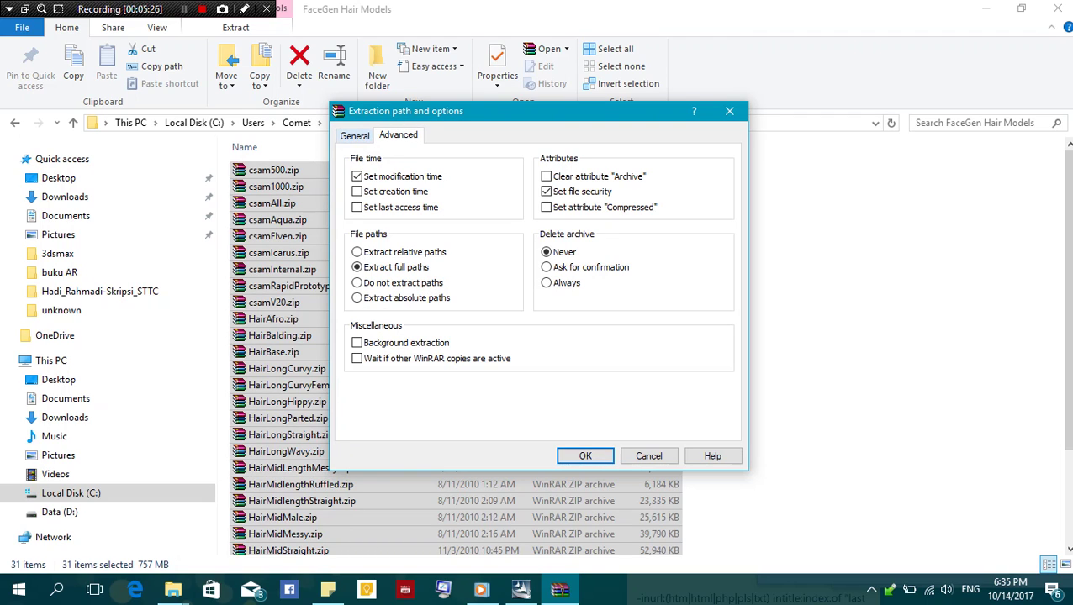
{"action": "left_click", "coordinate": [354, 135]}
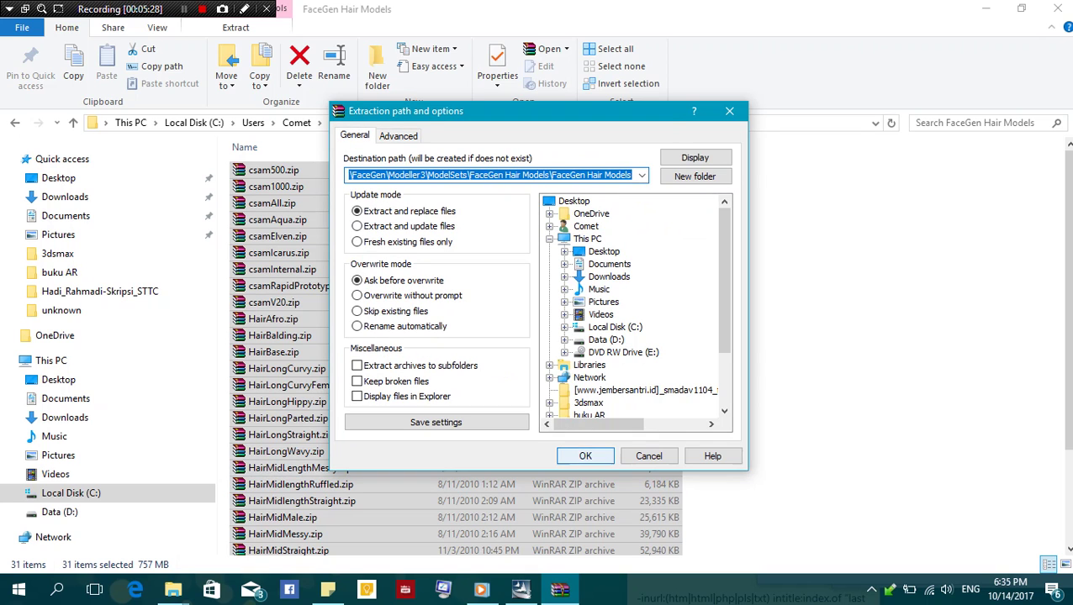
{"action": "left_click", "coordinate": [585, 455]}
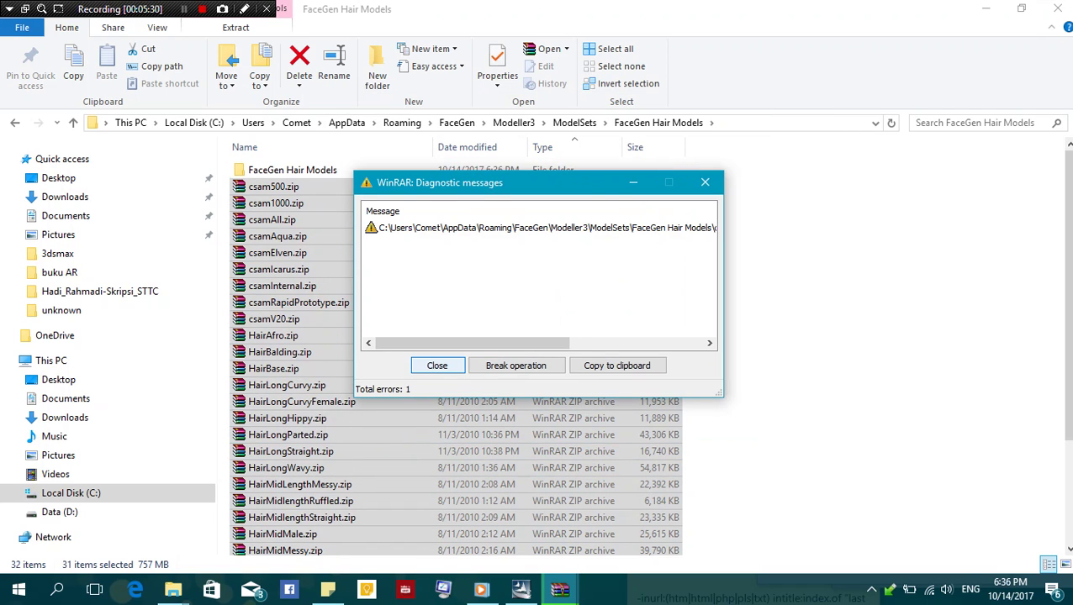
{"action": "key", "text": "Return"}
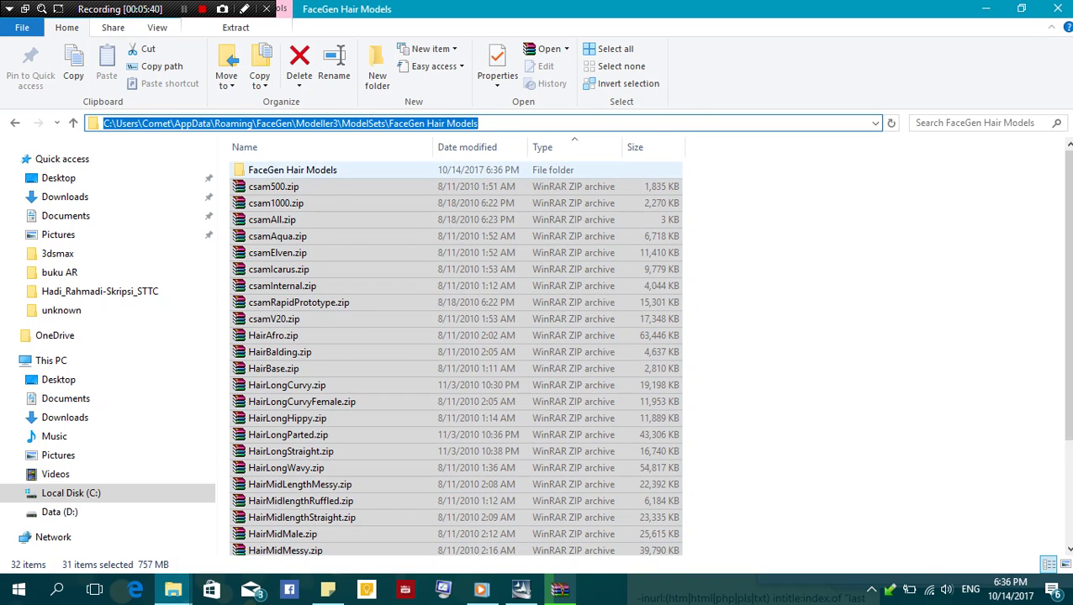
{"action": "key", "text": "Return"}
Return to the archive list, inspect csam1000.zip, and choose Yes to All to replace existing files
{"action": "key", "text": "BackSpace"}
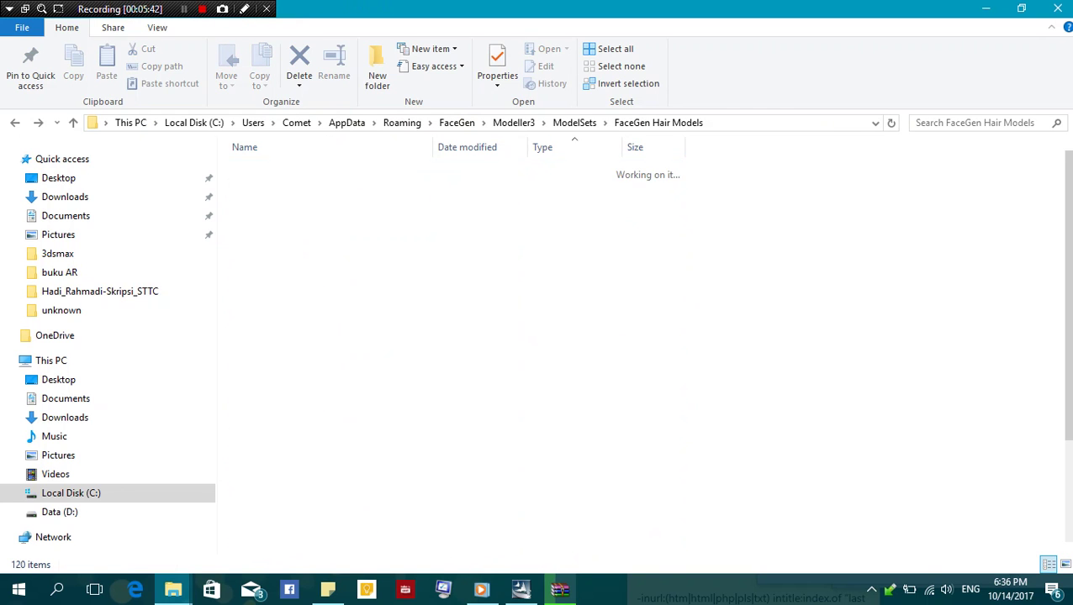
{"action": "key", "text": "Down"}
{"action": "key", "text": "Down"}
{"action": "key", "text": "Down"}
{"action": "key", "text": "Down"}
{"action": "key", "text": "Down"}
{"action": "key", "text": "Down"}
{"action": "key", "text": "Down"}
{"action": "key", "text": "Down"}
{"action": "key", "text": "Down"}
{"action": "key", "text": "Down"}
{"action": "key", "text": "Down"}
{"action": "key", "text": "Down"}
{"action": "key", "text": "Down"}
{"action": "key", "text": "Down"}
{"action": "key", "text": "Down"}
{"action": "key", "text": "Down"}
{"action": "key", "text": "Down"}
{"action": "key", "text": "Down"}
{"action": "key", "text": "Down"}
{"action": "key", "text": "Down"}
{"action": "key", "text": "Up"}
{"action": "key", "text": "Up"}
{"action": "key", "text": "Up"}
{"action": "key", "text": "Up"}
{"action": "key", "text": "Up"}
{"action": "key", "text": "Up"}
{"action": "key", "text": "Up"}
{"action": "key", "text": "Up"}
{"action": "key", "text": "Up"}
{"action": "key", "text": "Up"}
{"action": "key", "text": "Up"}
{"action": "key", "text": "Up"}
{"action": "key", "text": "Up"}
{"action": "key", "text": "Up"}
{"action": "key", "text": "Up"}
{"action": "key", "text": "Up"}
{"action": "key", "text": "Up"}
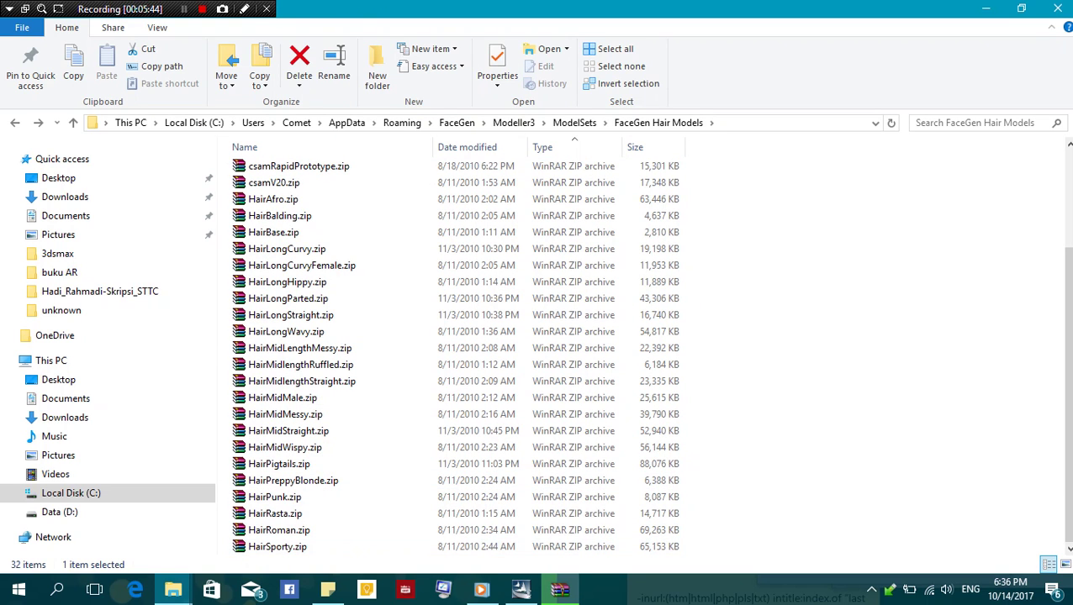
{"action": "key", "text": "Up"}
{"action": "key", "text": "Up"}
{"action": "key", "text": "Up"}
{"action": "key", "text": "Up"}
{"action": "key", "text": "Up"}
{"action": "key", "text": "Up"}
{"action": "key", "text": "Up"}
{"action": "key", "text": "Up"}
{"action": "key", "text": "Up"}
{"action": "key", "text": "Up"}
{"action": "key", "text": "Up"}
{"action": "key", "text": "Up"}
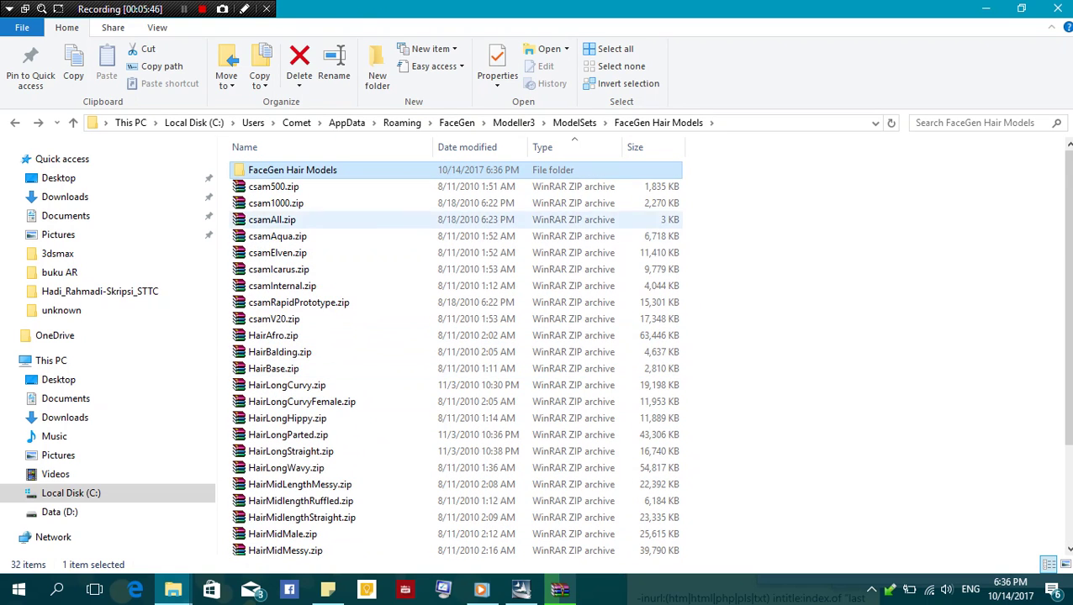
{"action": "key", "text": "Return"}
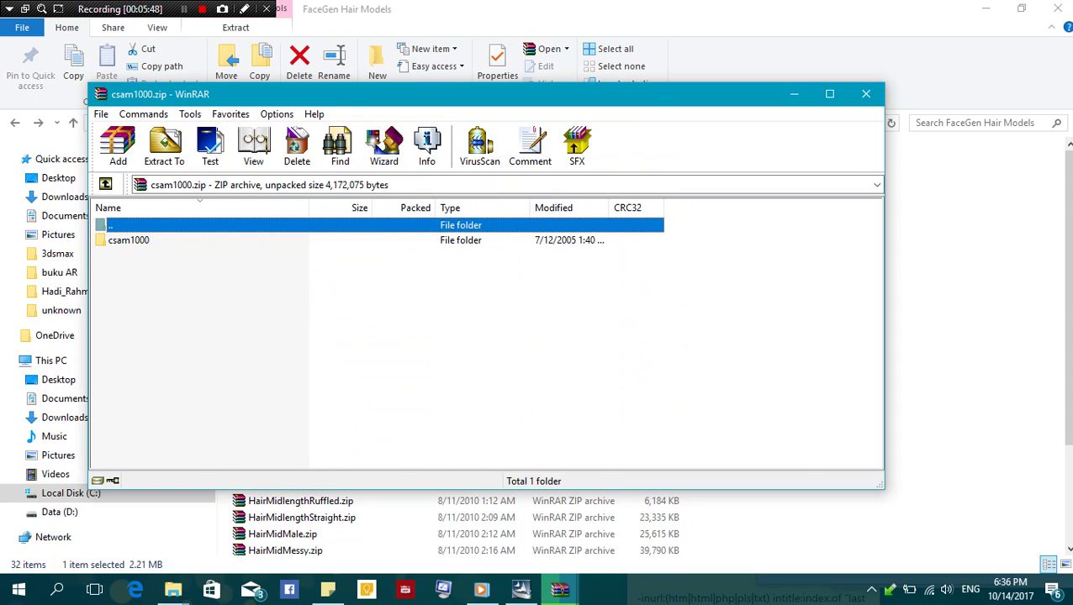
{"action": "key", "text": "Escape"}
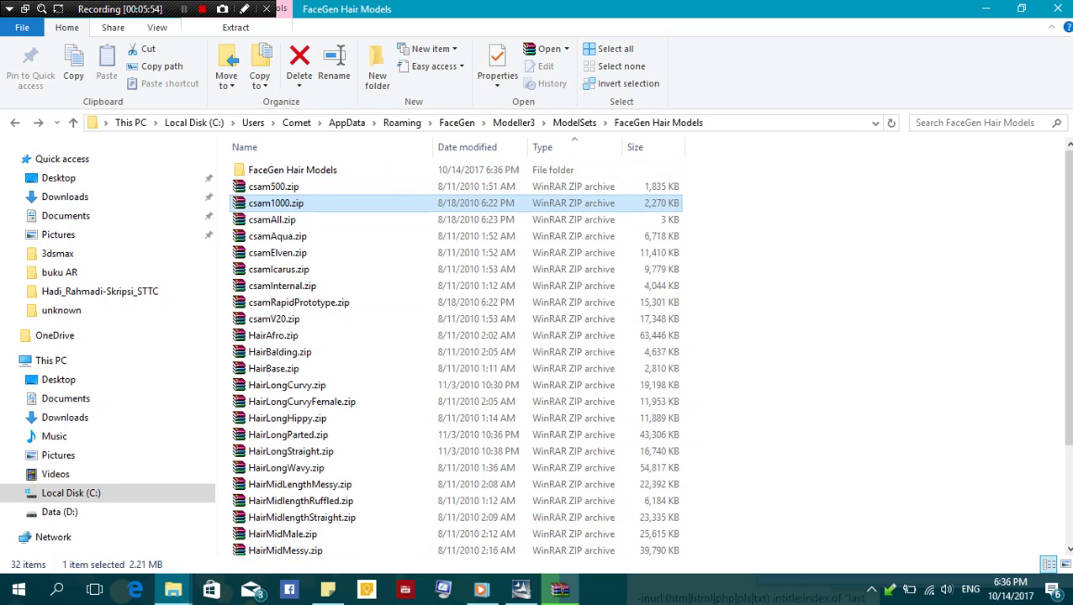
{"action": "key", "text": "Tab"}
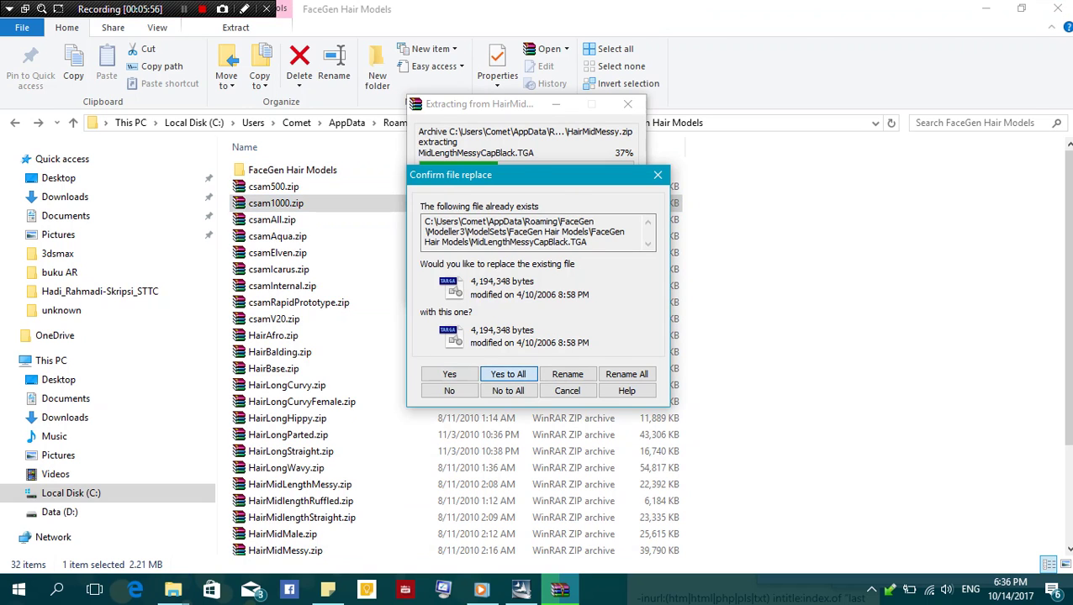
{"action": "key", "text": "Return"}
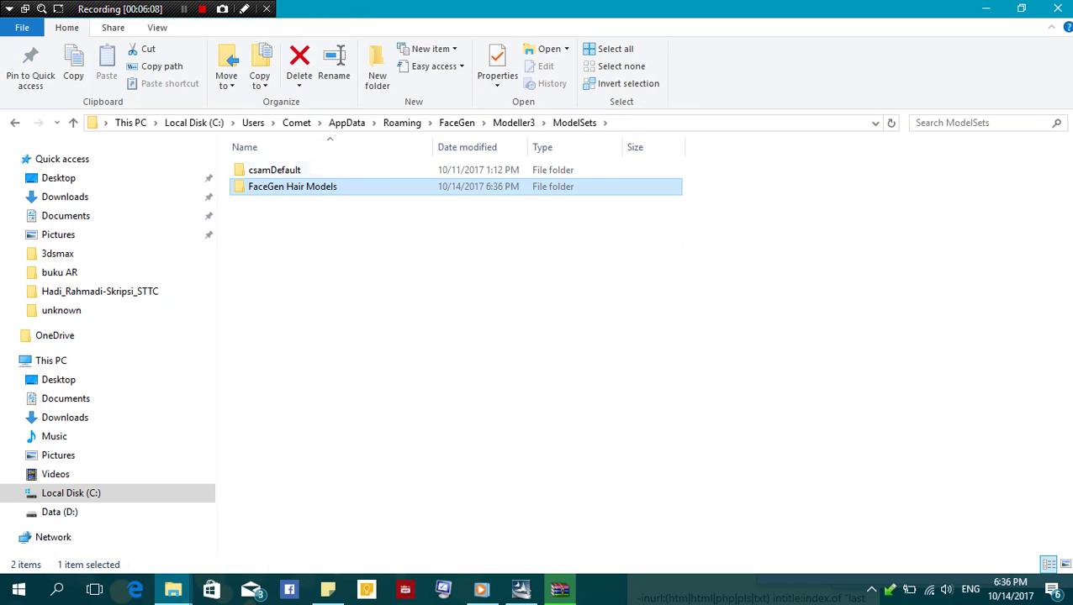
Delete the 31 zip archives, csam500.zip through HairSporty.zip, from FaceGen Hair Models
{"action": "double_click", "coordinate": [292, 187]}
{"action": "left_click", "coordinate": [273, 186]}
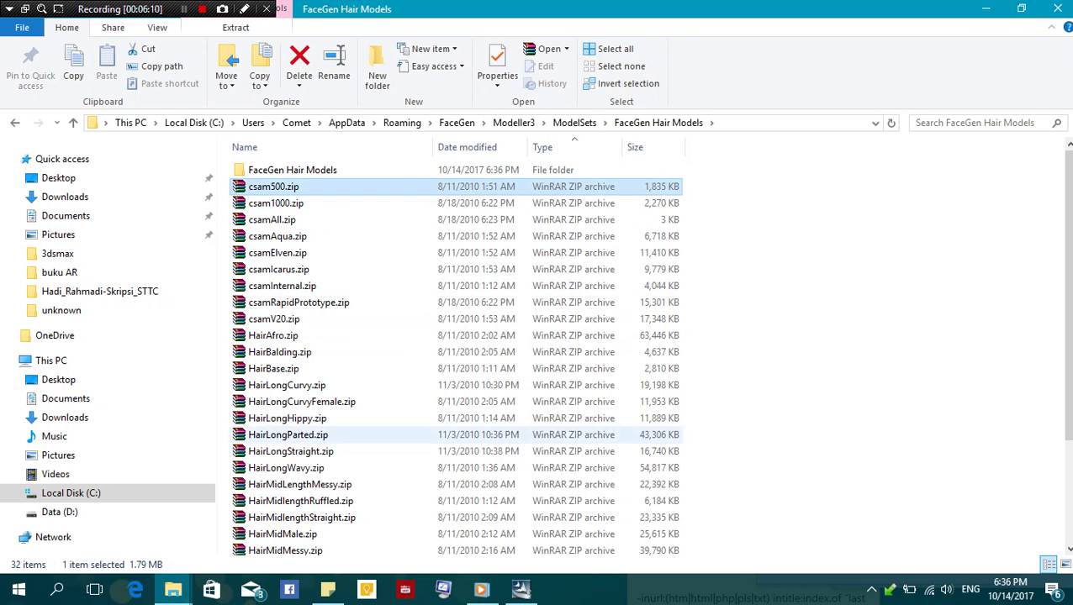
{"action": "scroll", "coordinate": [454, 353], "scroll_direction": "down", "scroll_amount": 3}
{"action": "left_click", "coordinate": [278, 546], "text": "shift"}
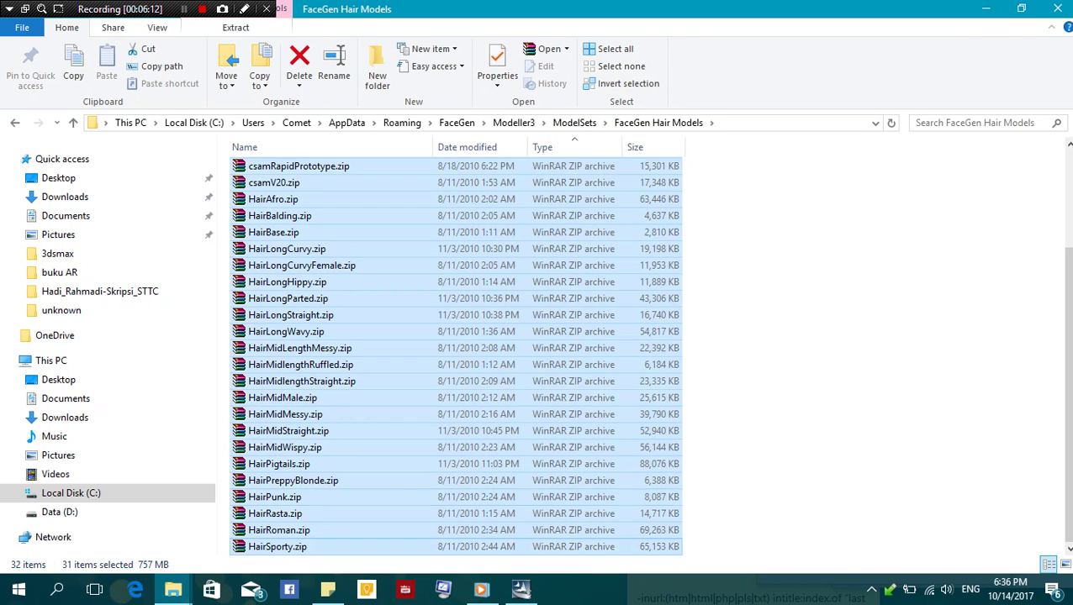
{"action": "right_click", "coordinate": [468, 417]}
{"action": "left_click", "coordinate": [504, 362]}
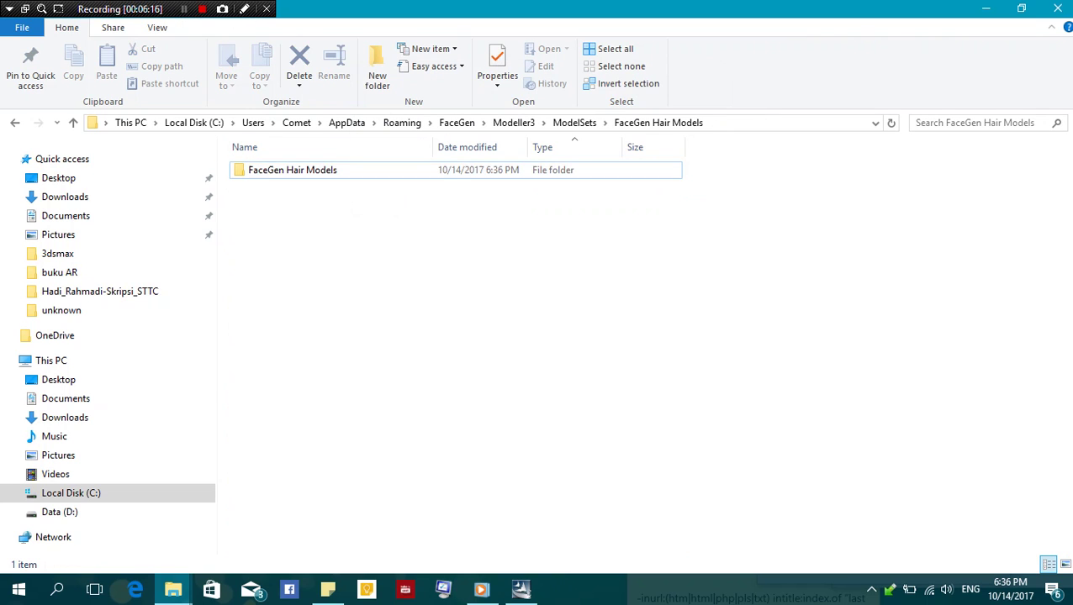
Move all 339 extracted hair files from the inner folder up into the parent FaceGen Hair Models folder
{"action": "left_click", "coordinate": [575, 123]}
{"action": "mouse_move", "coordinate": [575, 122]}
{"action": "left_mouse_down"}
{"action": "mouse_move", "coordinate": [500, 117]}
{"action": "mouse_move", "coordinate": [551, 123]}
{"action": "mouse_move", "coordinate": [574, 139]}
{"action": "left_mouse_up"}
{"action": "key", "text": "Return"}
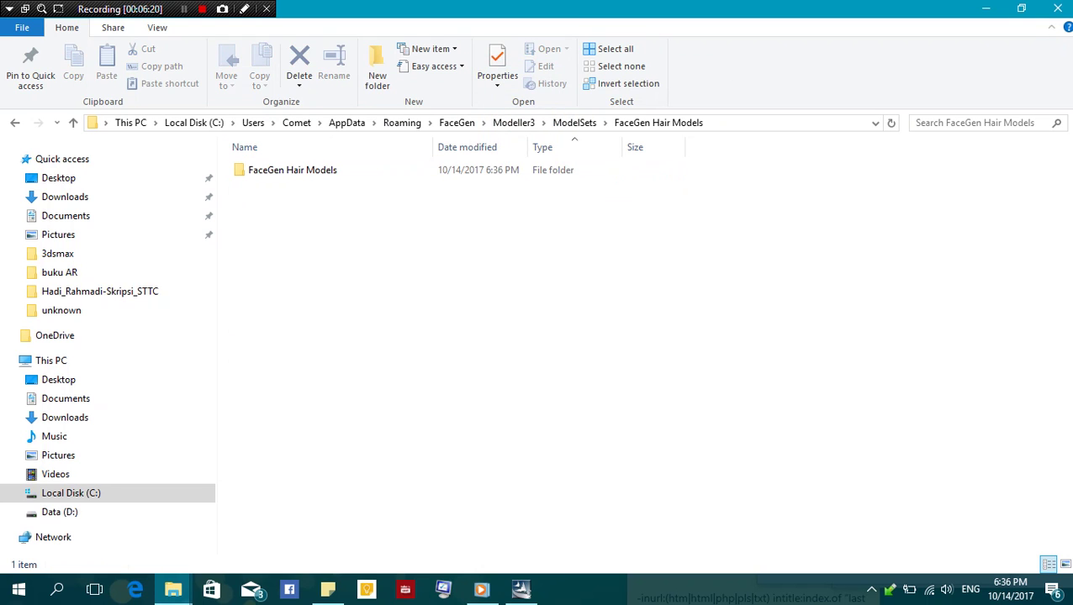
{"action": "double_click", "coordinate": [292, 170]}
{"action": "left_click", "coordinate": [280, 335]}
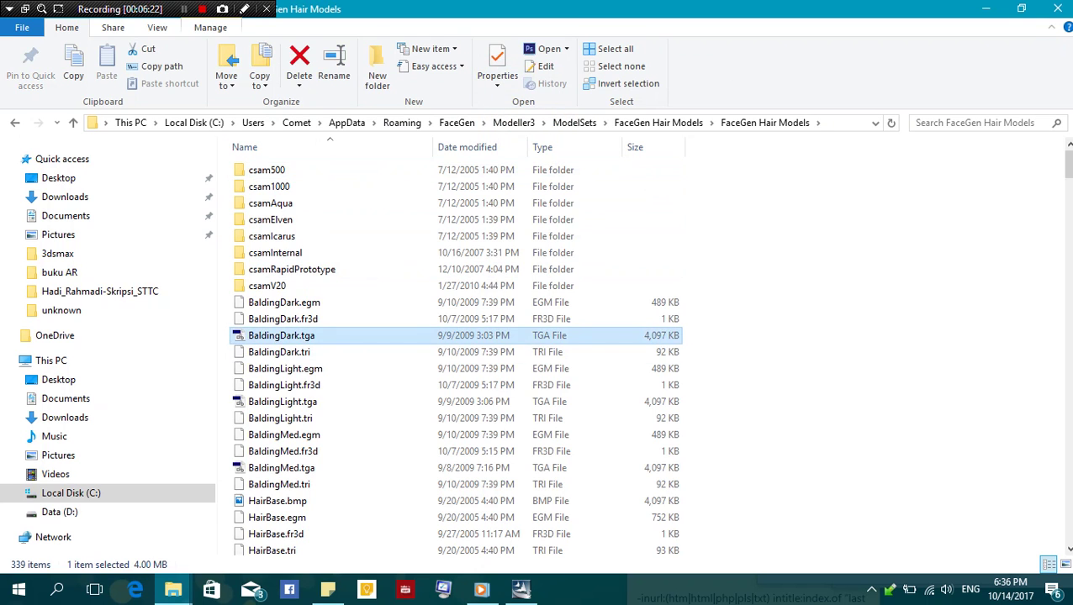
{"action": "key", "text": "ctrl+a"}
{"action": "key", "text": "shift+F10"}
{"action": "key", "text": "Escape"}
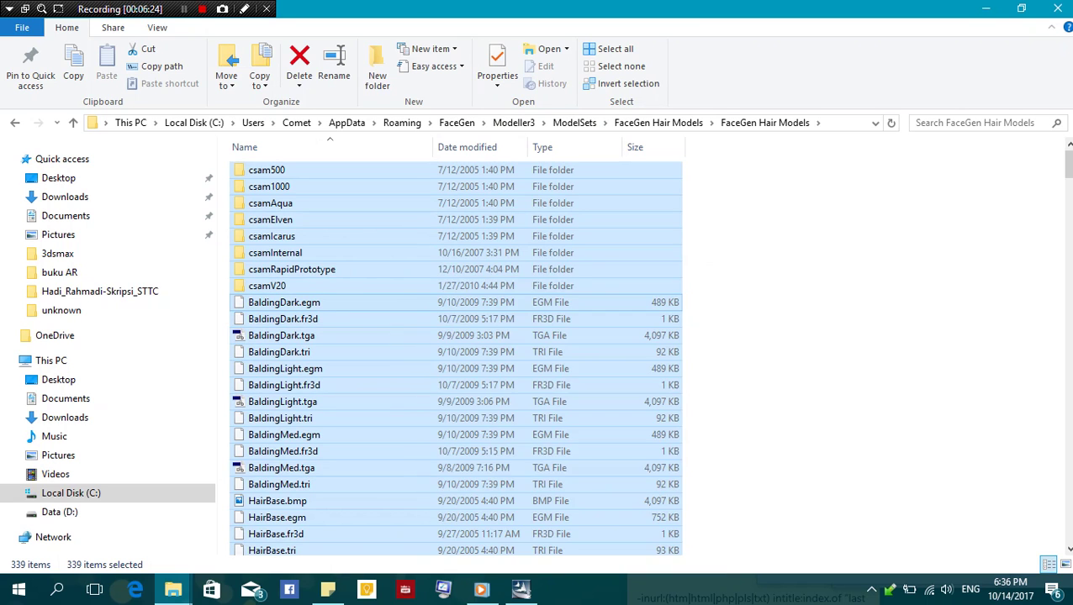
{"action": "key", "text": "ctrl+x"}
{"action": "key", "text": "alt+Up"}
{"action": "key", "text": "shift+F10"}
{"action": "key", "text": "Down"}
{"action": "key", "text": "Down"}
{"action": "key", "text": "Down"}
{"action": "key", "text": "Down"}
{"action": "key", "text": "Up"}
{"action": "key", "text": "Return"}
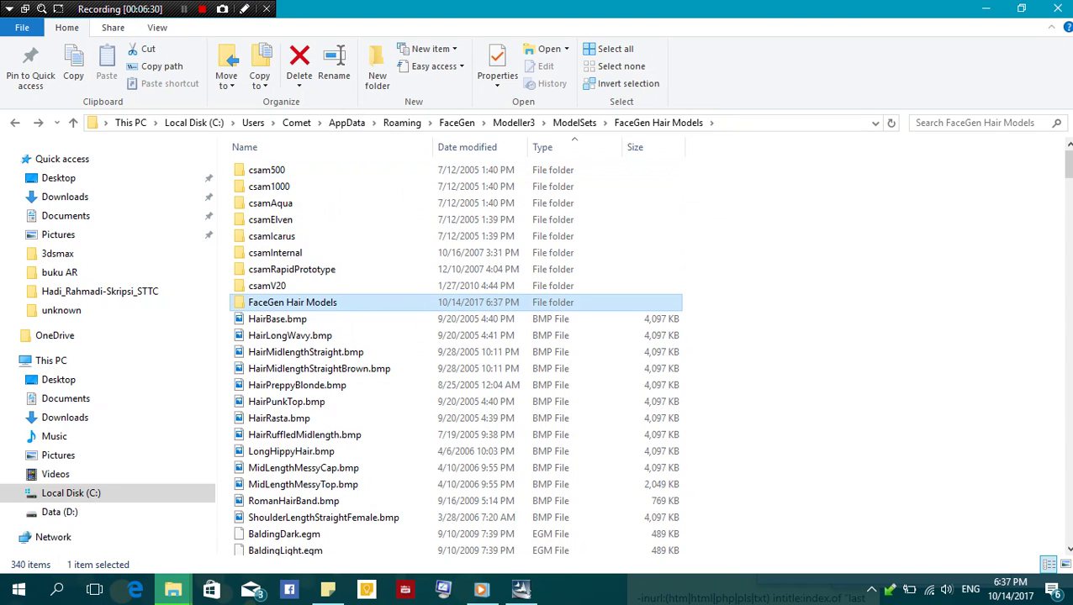
Delete the now-empty inner folder, check the parent folder, and close File Explorer
{"action": "key", "text": "Delete"}
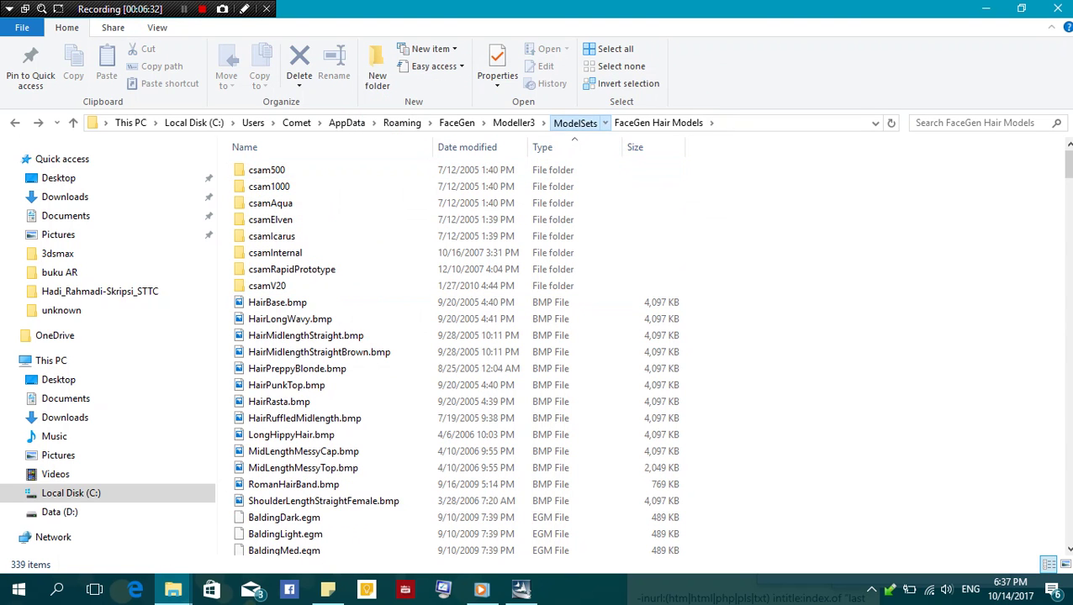
{"action": "left_click", "coordinate": [575, 124]}
{"action": "double_click", "coordinate": [286, 172]}
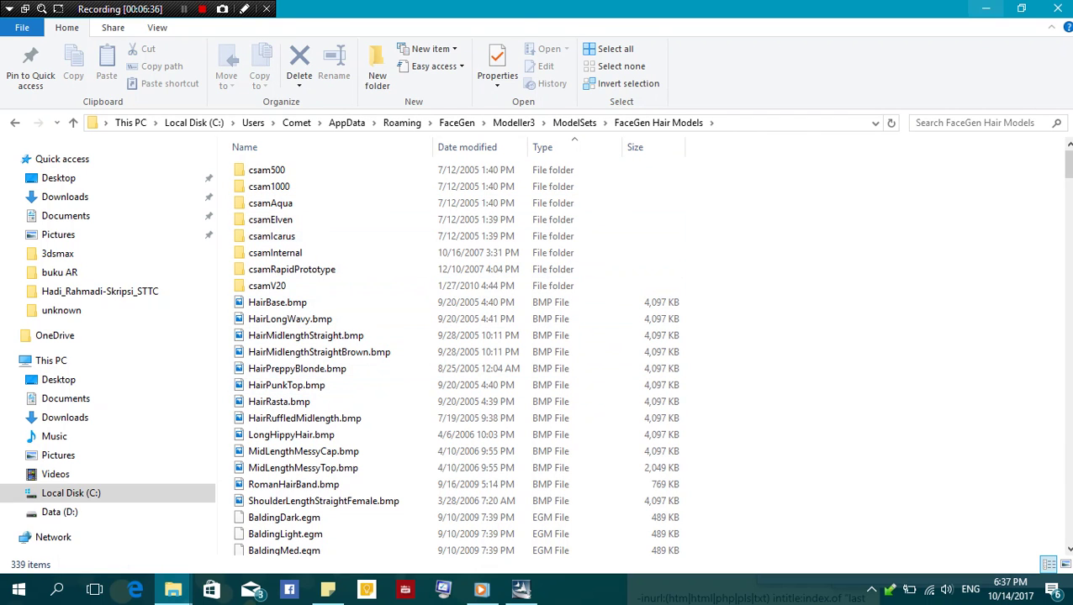
{"action": "key", "text": "alt+F4"}
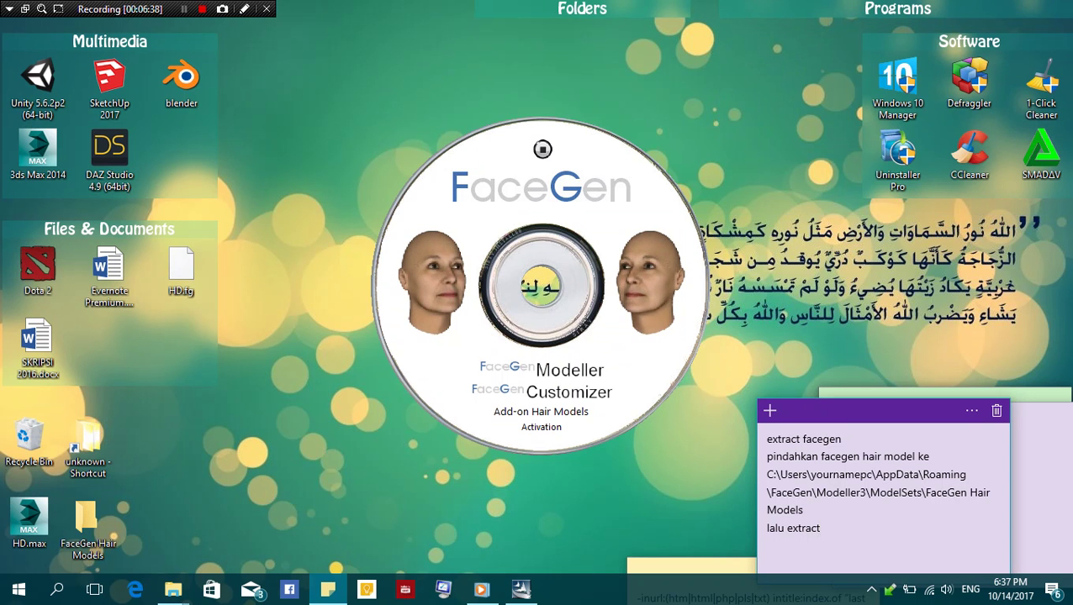
Overwrite the sticky note's text with 'selanjutnya aktivasi'
{"action": "key", "text": "ctrl+a"}
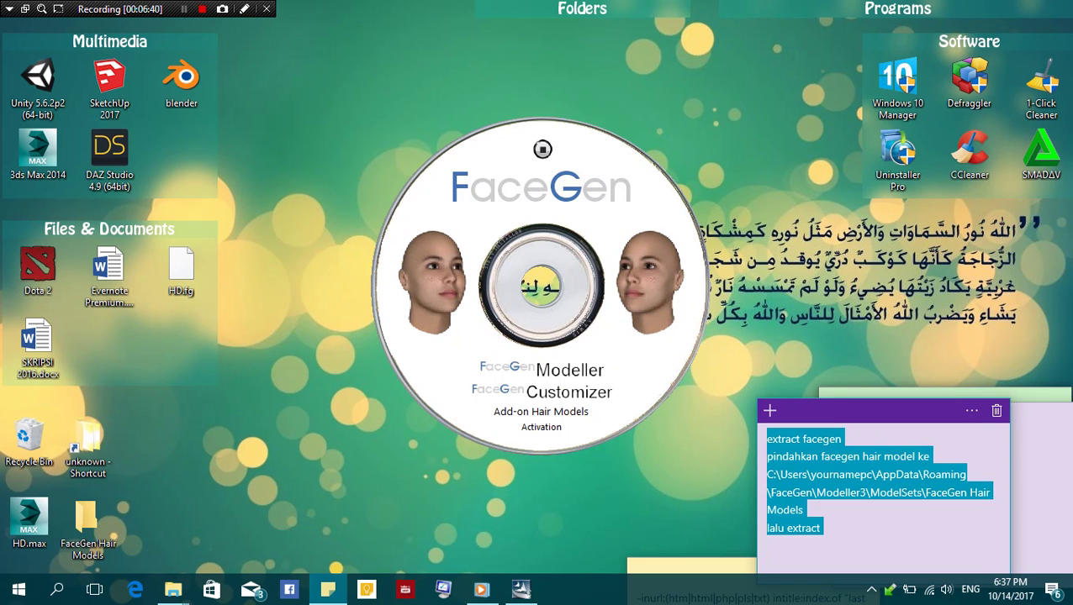
{"action": "type", "text": "selanjut"}
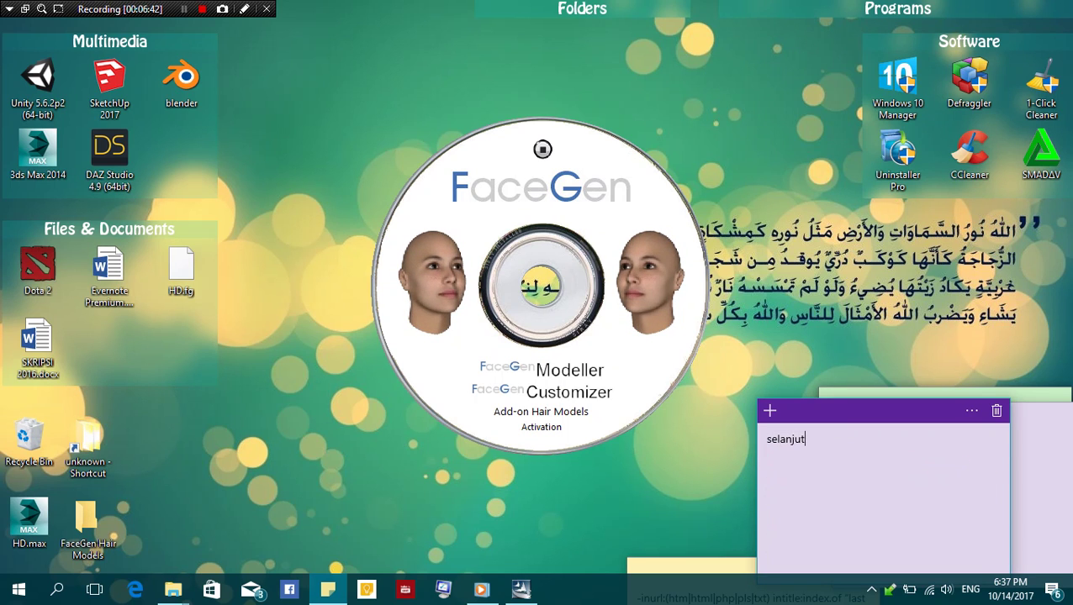
{"action": "type", "text": "nya aktivasi"}
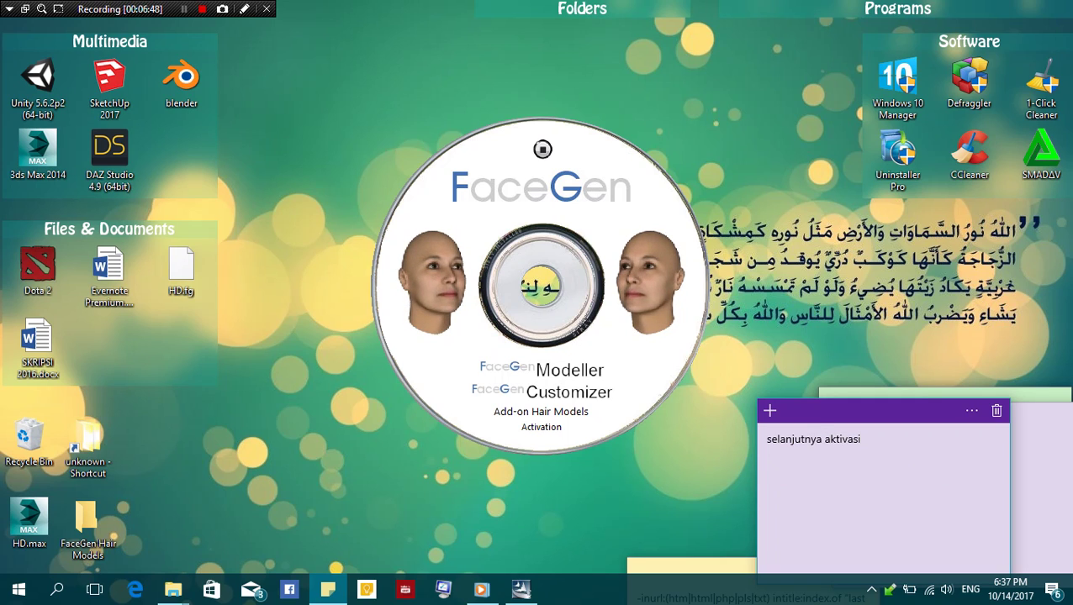
Start the FaceGen Modeller 3.0 Keymaker, then launch FaceGen Modeller 3.5 from a Start search for 'fac'
{"action": "left_click", "coordinate": [540, 427]}
{"action": "left_click", "coordinate": [540, 427]}
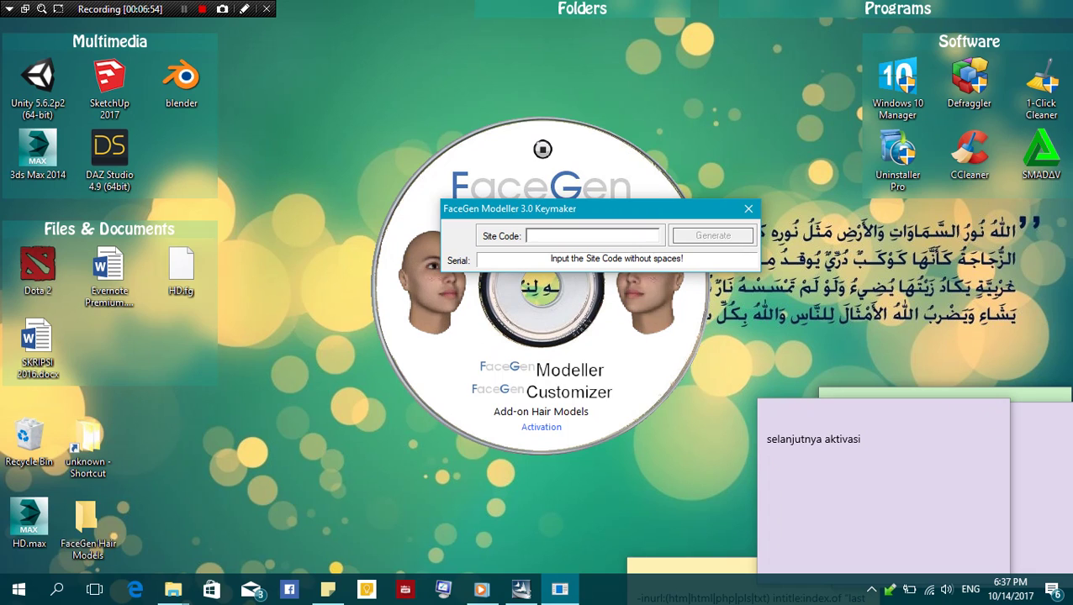
{"action": "left_click", "coordinate": [58, 590]}
{"action": "type", "text": "fac"}
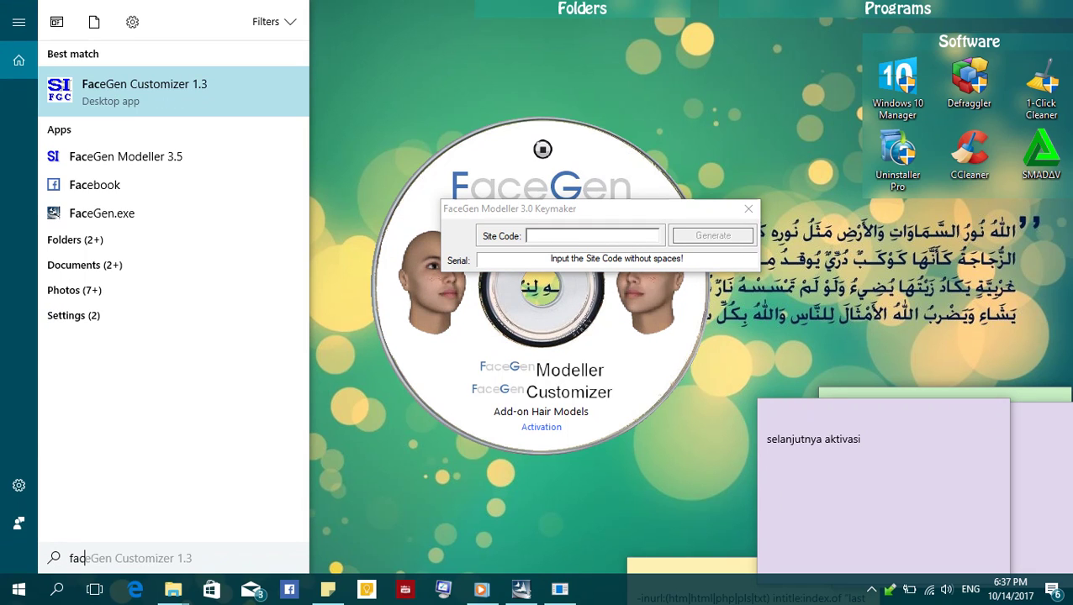
{"action": "key", "text": "Down"}
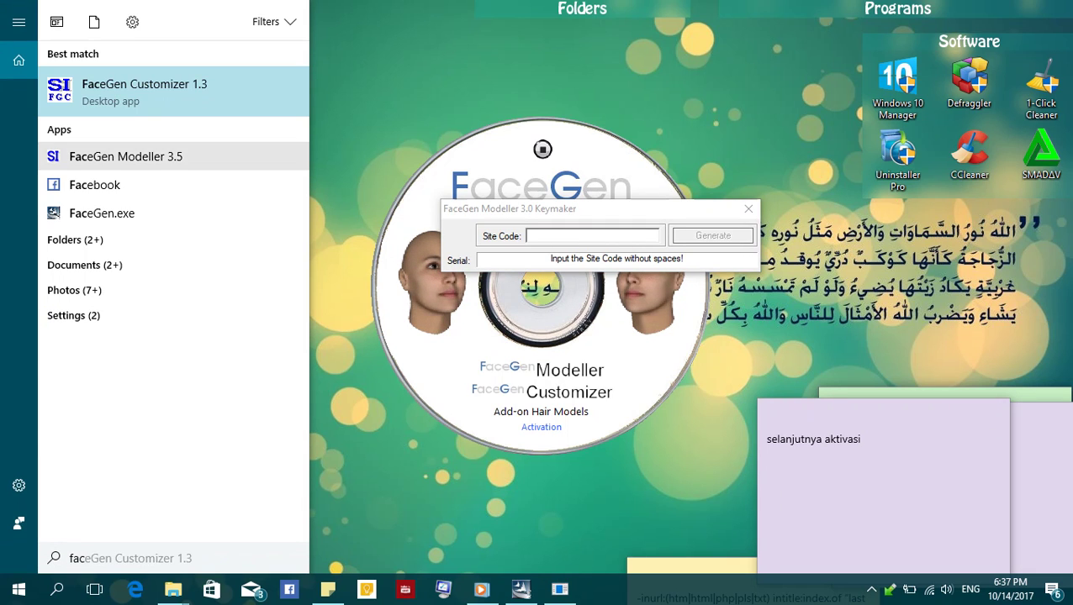
{"action": "key", "text": "Return"}
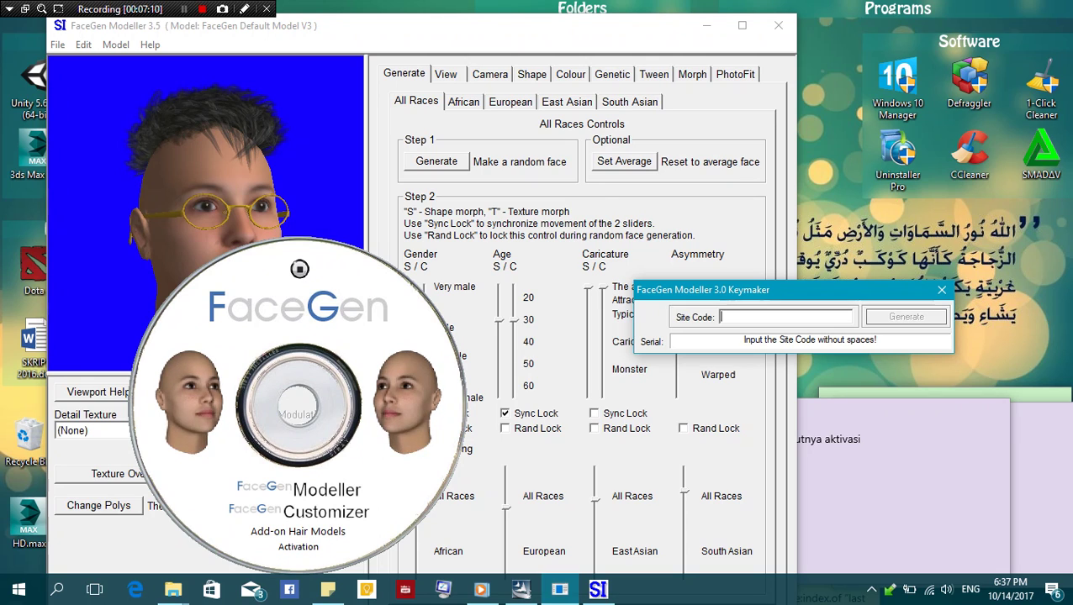
View and close the license agreement, then confirm through Help > Registration that FaceGen is already registered
{"action": "left_click", "coordinate": [150, 44]}
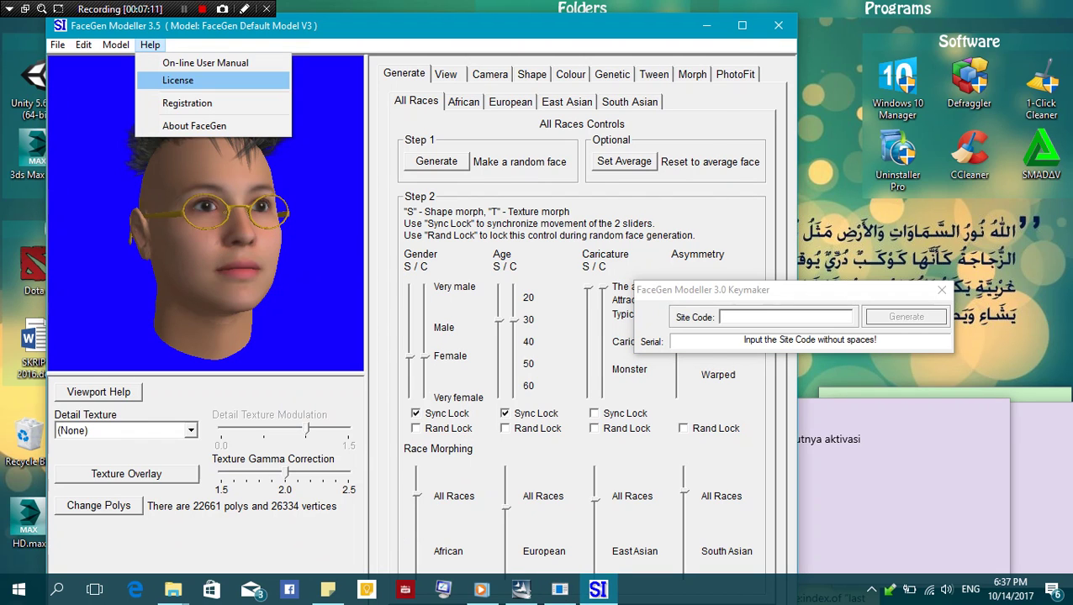
{"action": "left_click", "coordinate": [177, 80]}
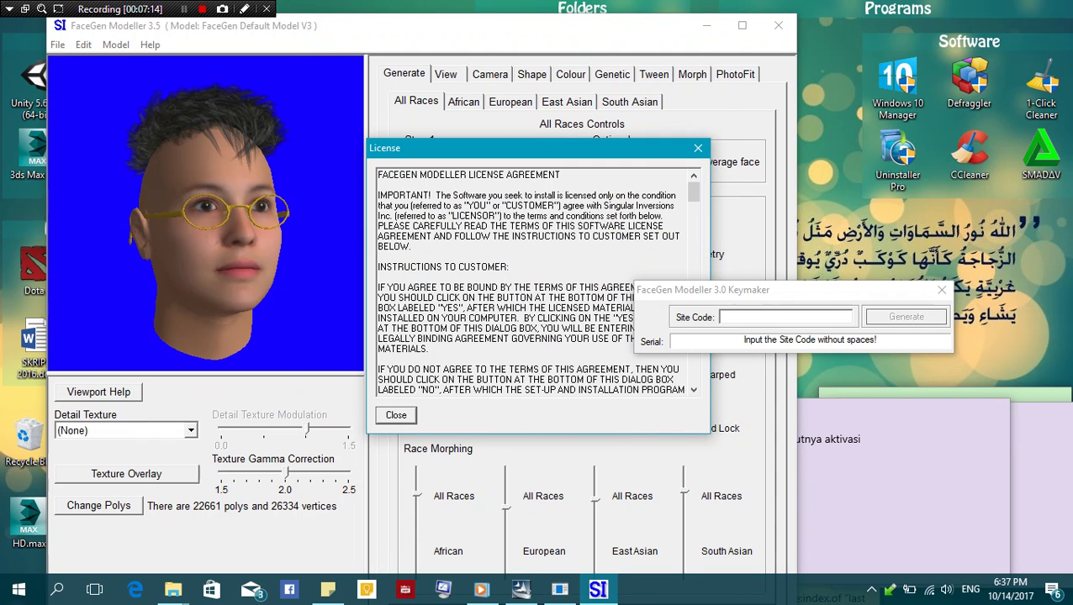
{"action": "left_click", "coordinate": [396, 415]}
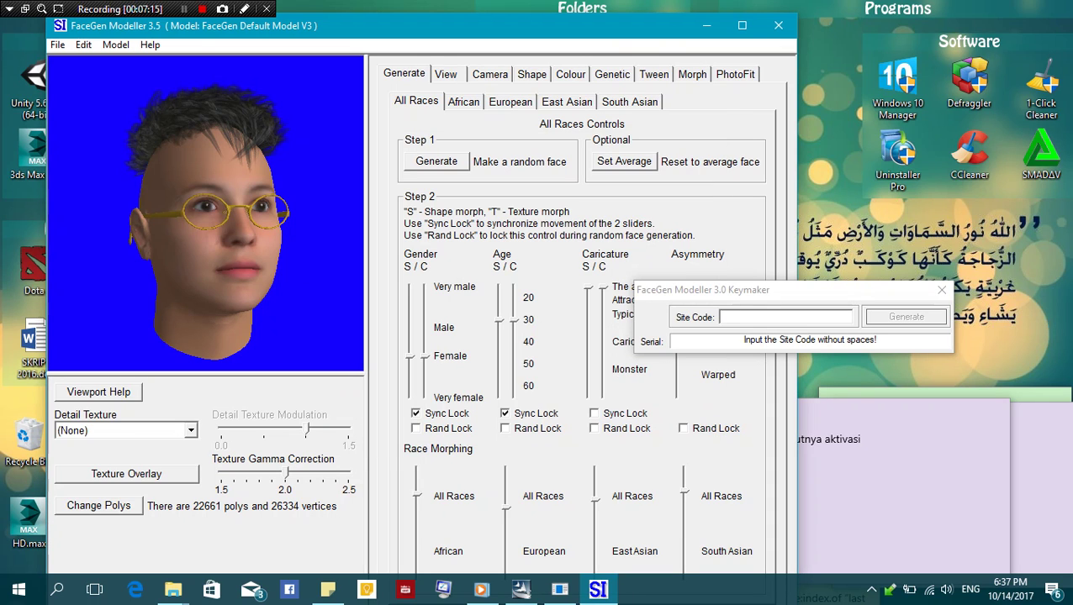
{"action": "left_click", "coordinate": [150, 45]}
{"action": "left_click", "coordinate": [186, 103]}
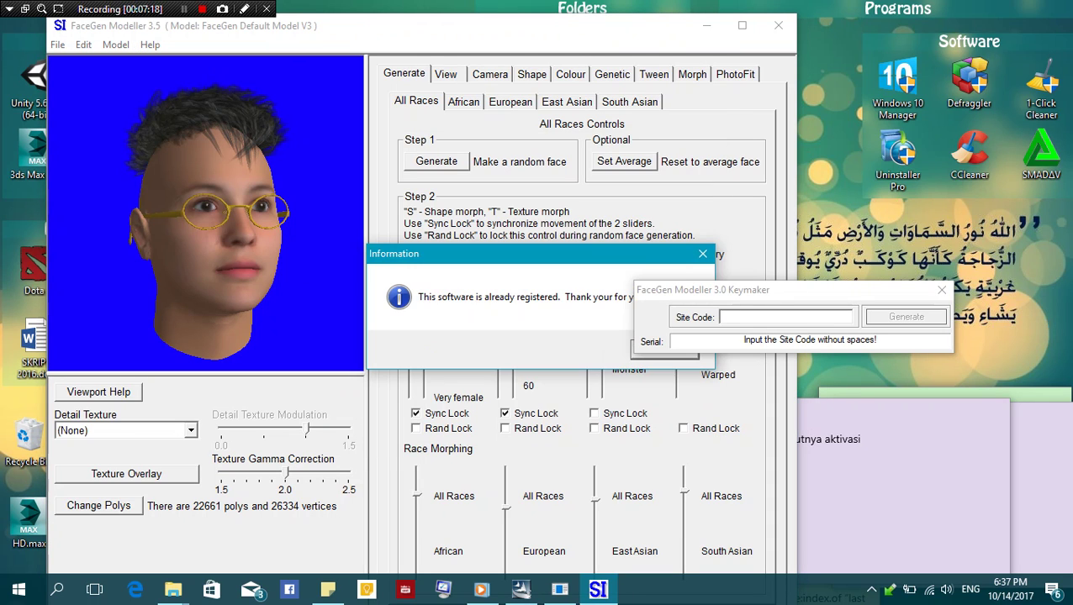
{"action": "mouse_move", "coordinate": [471, 253]}
{"action": "left_mouse_down"}
{"action": "mouse_move", "coordinate": [336, 291]}
{"action": "mouse_move", "coordinate": [287, 323]}
{"action": "left_mouse_up"}
{"action": "left_click", "coordinate": [481, 418]}
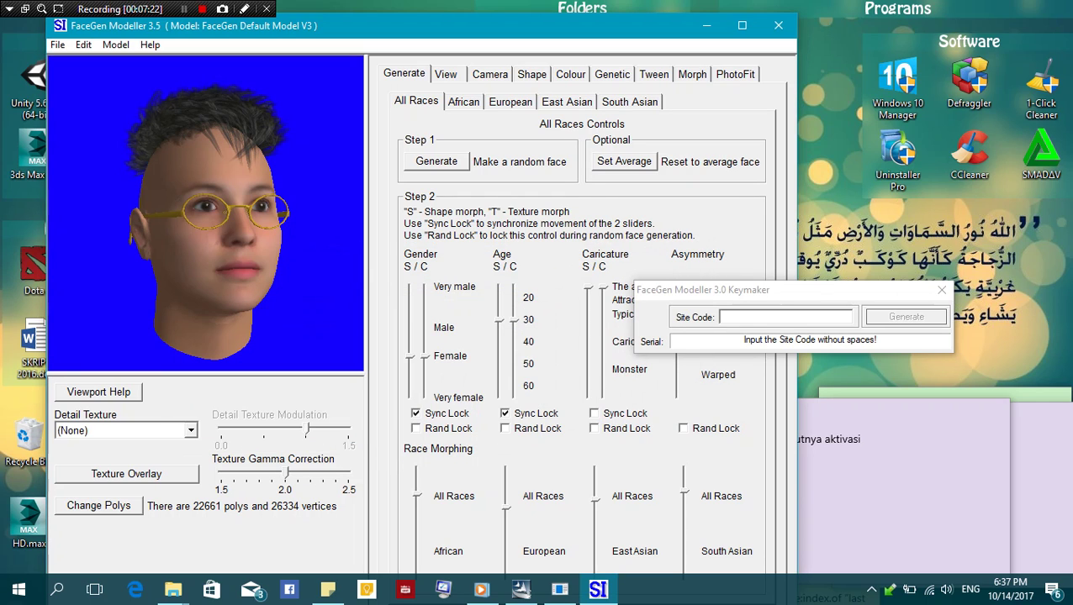
{"action": "left_click", "coordinate": [786, 317]}
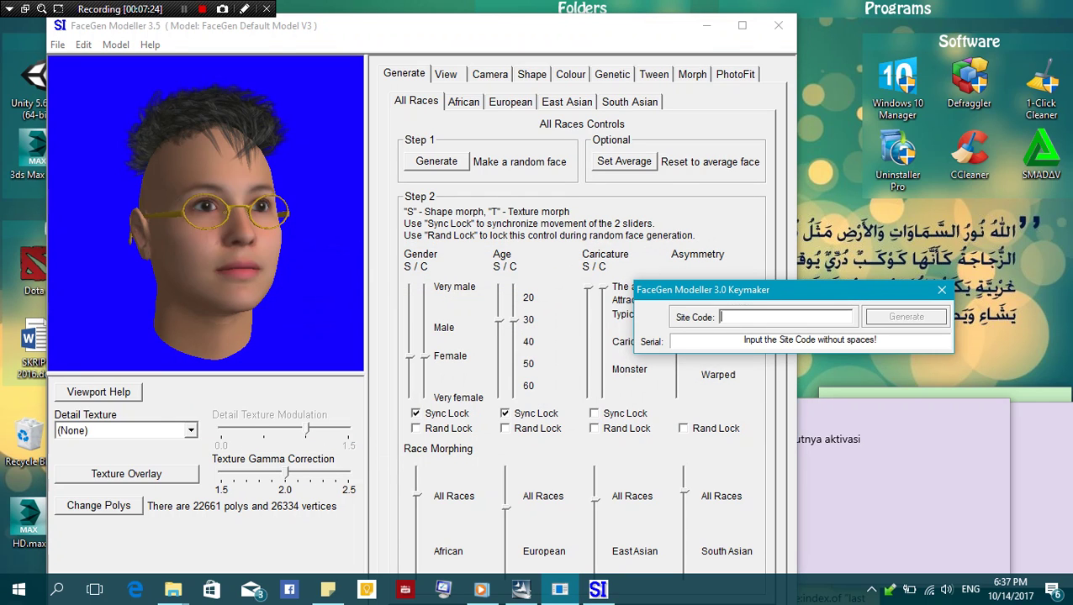
Enter the site code in the Keymaker and generate the matching serial number
{"action": "key", "text": "Tab"}
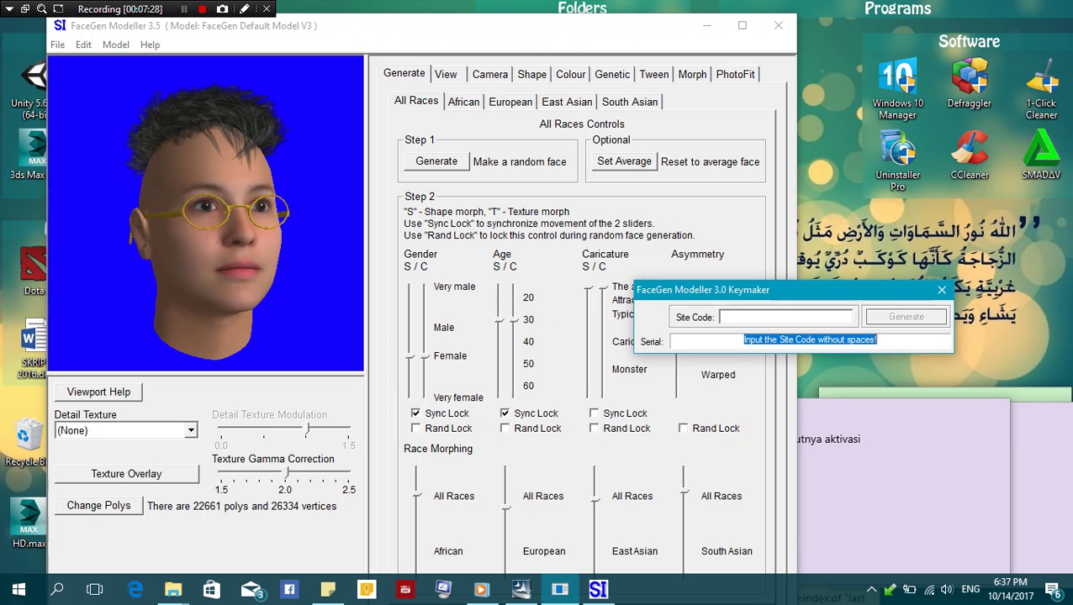
{"action": "left_click", "coordinate": [721, 317]}
{"action": "type", "text": "DFDFDFFFFFFFFFFFFFF"}
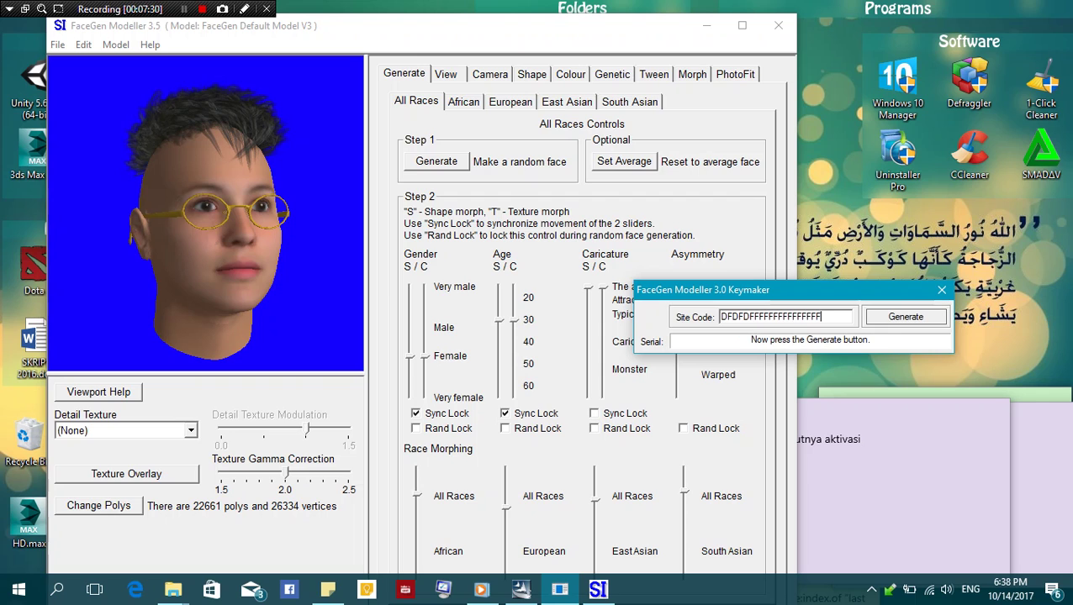
{"action": "key", "text": "Return"}
{"action": "key", "text": "Tab"}
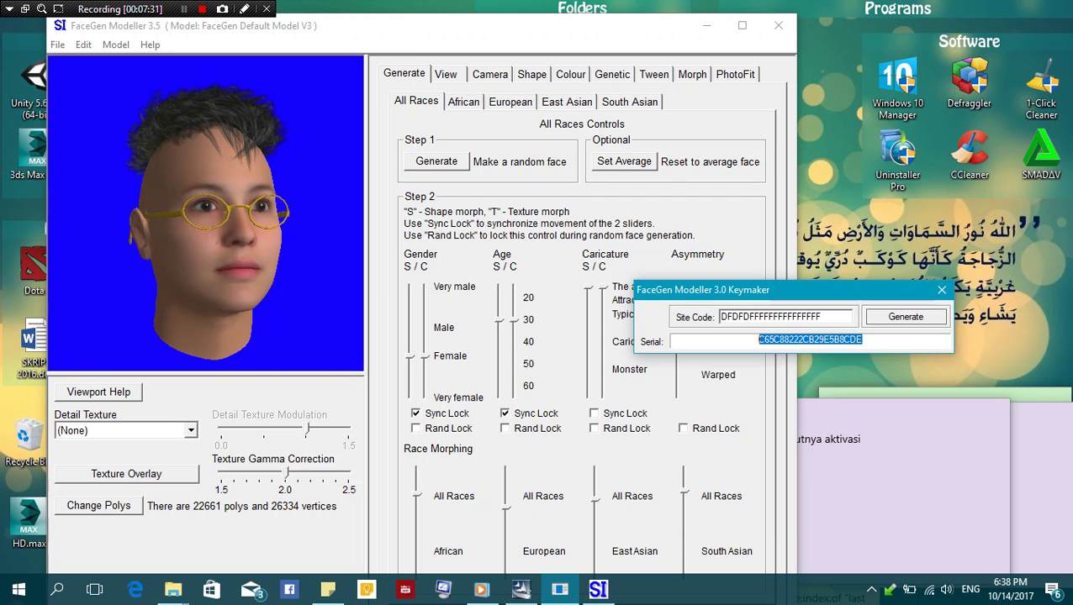
{"action": "left_click_drag", "start_coordinate": [253, 25], "coordinate": [257, 36]}
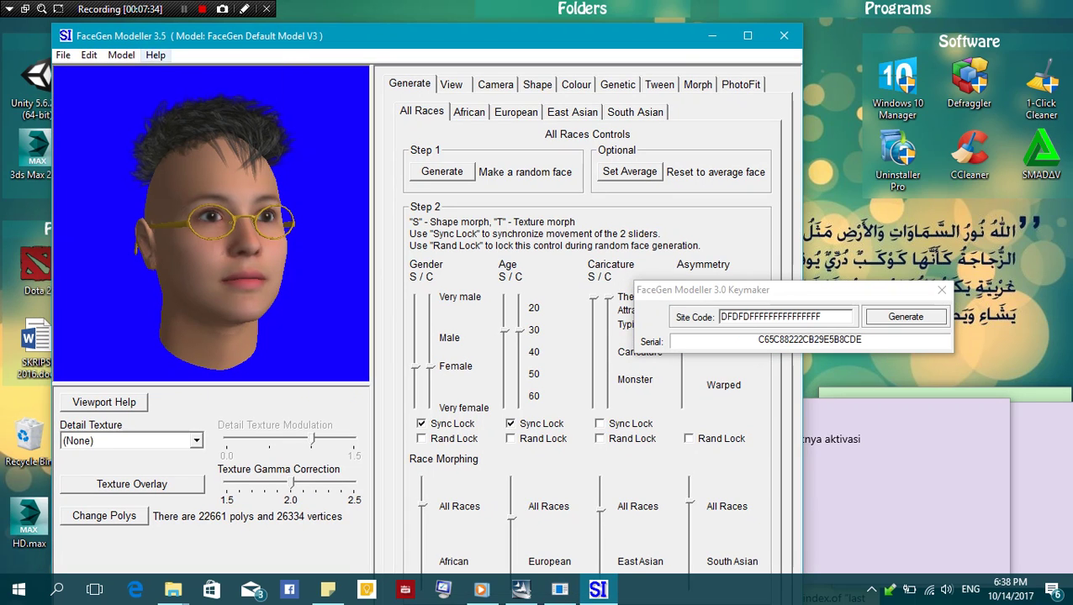
{"action": "left_click", "coordinate": [150, 44]}
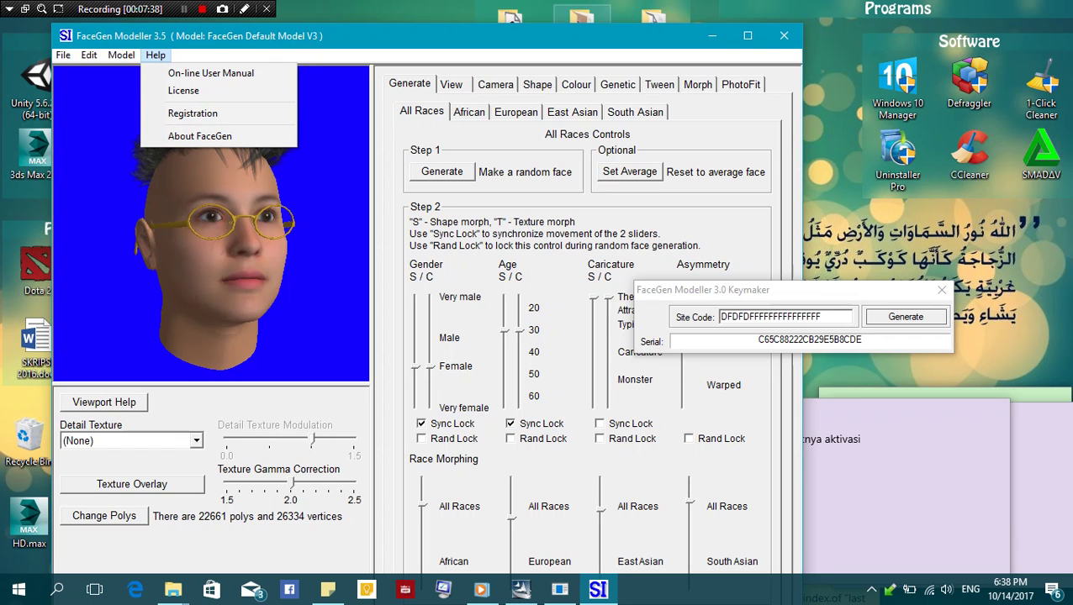
Write 'facegen saya sudah teraktifasi / jadi tak perlu d aktivasi lagi' in the note, then clear it
{"action": "left_click", "coordinate": [712, 35]}
{"action": "left_click", "coordinate": [712, 36]}
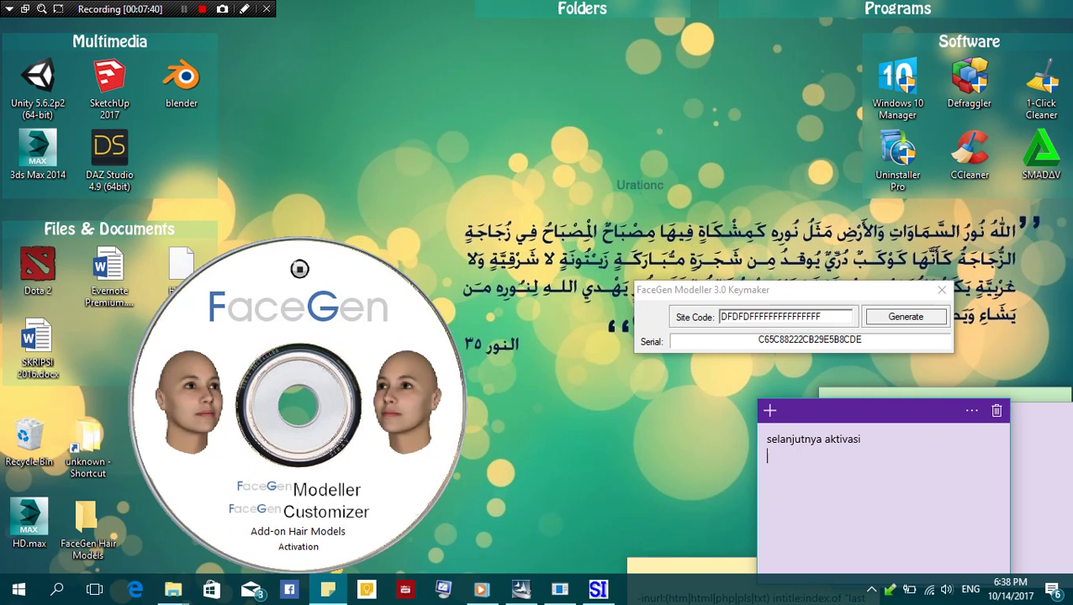
{"action": "type", "text": "facegen"}
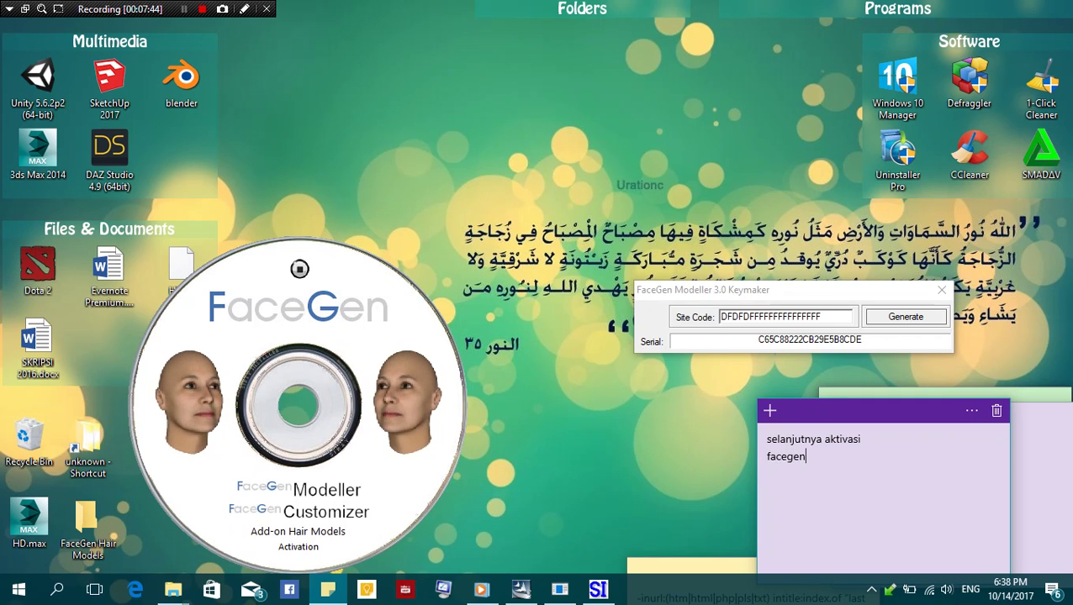
{"action": "type", "text": " saya sudah te"}
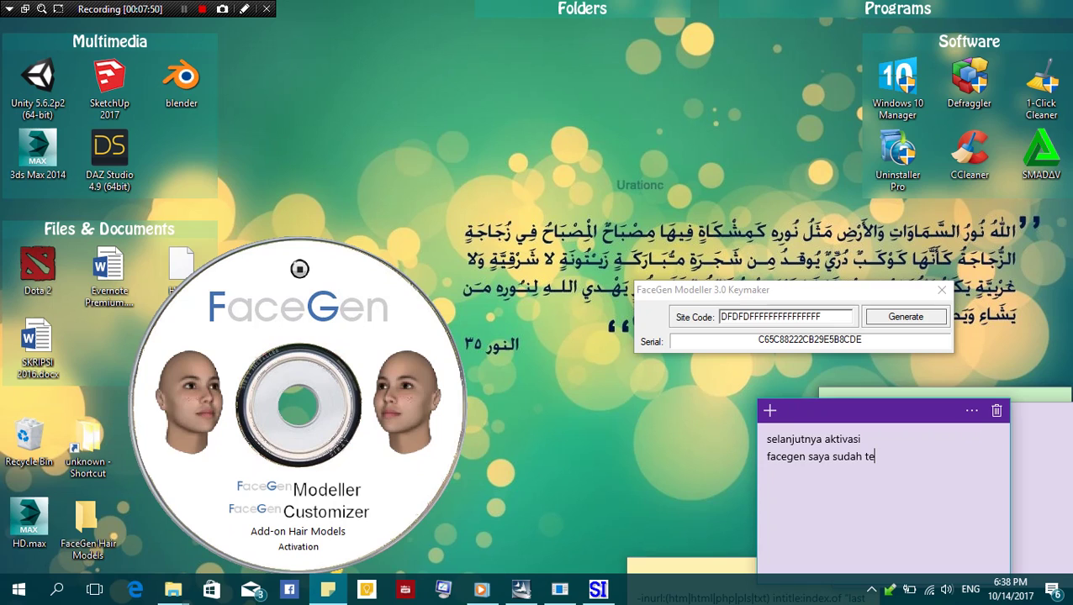
{"action": "type", "text": "raktifasi"}
{"action": "key", "text": "Return"}
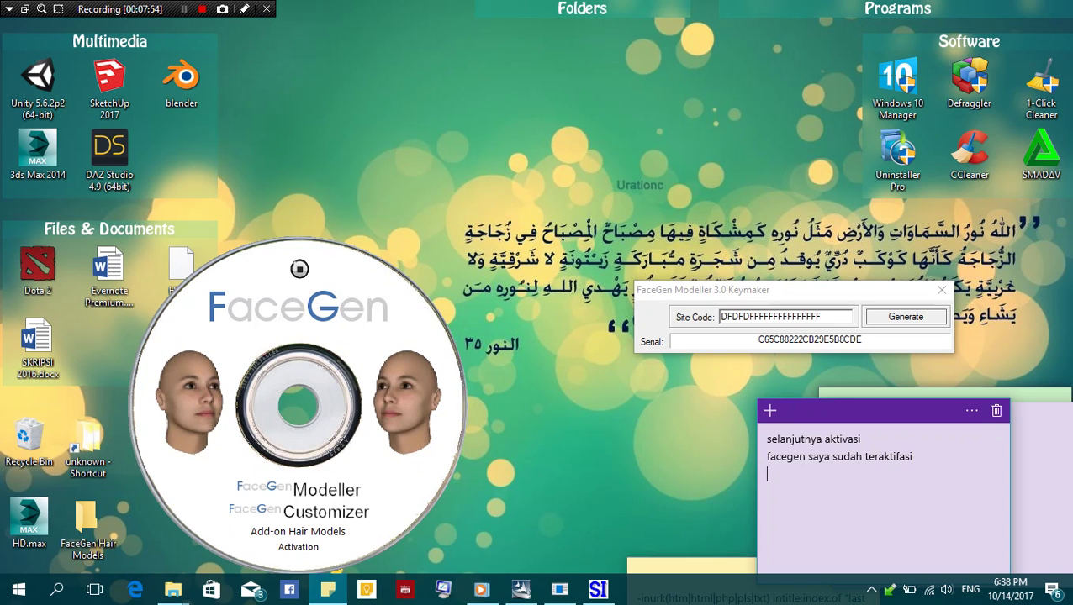
{"action": "type", "text": "jdai"}
{"action": "key", "text": "BackSpace"}
{"action": "key", "text": "BackSpace"}
{"action": "key", "text": "BackSpace"}
{"action": "type", "text": "jaj"}
{"action": "key", "text": "BackSpace"}
{"action": "type", "text": "di tak"}
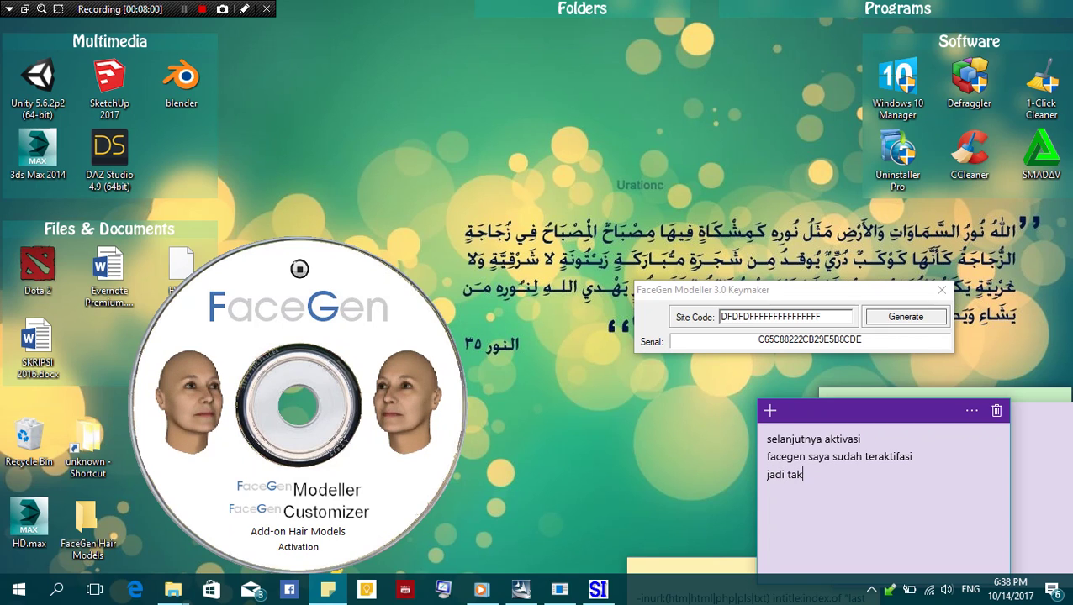
{"action": "type", "text": " perlu d aktivasi lagi"}
{"action": "key", "text": "ctrl+a"}
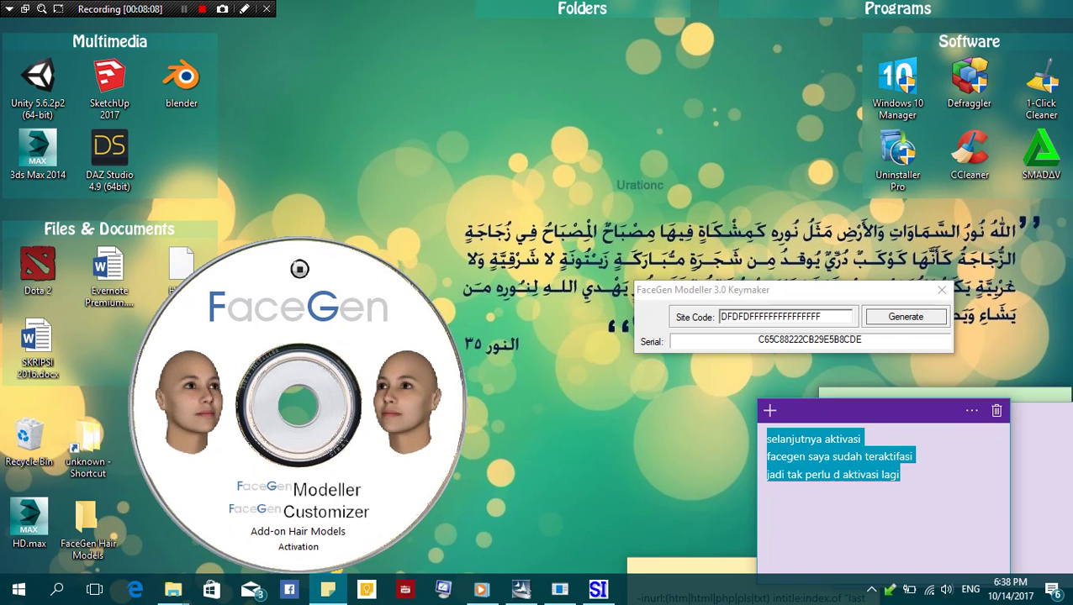
{"action": "key", "text": "BackSpace"}
Type 'untuk aktivasi site code d isi tanpa spasi' as the note's first line
{"action": "type", "text": "kalam"}
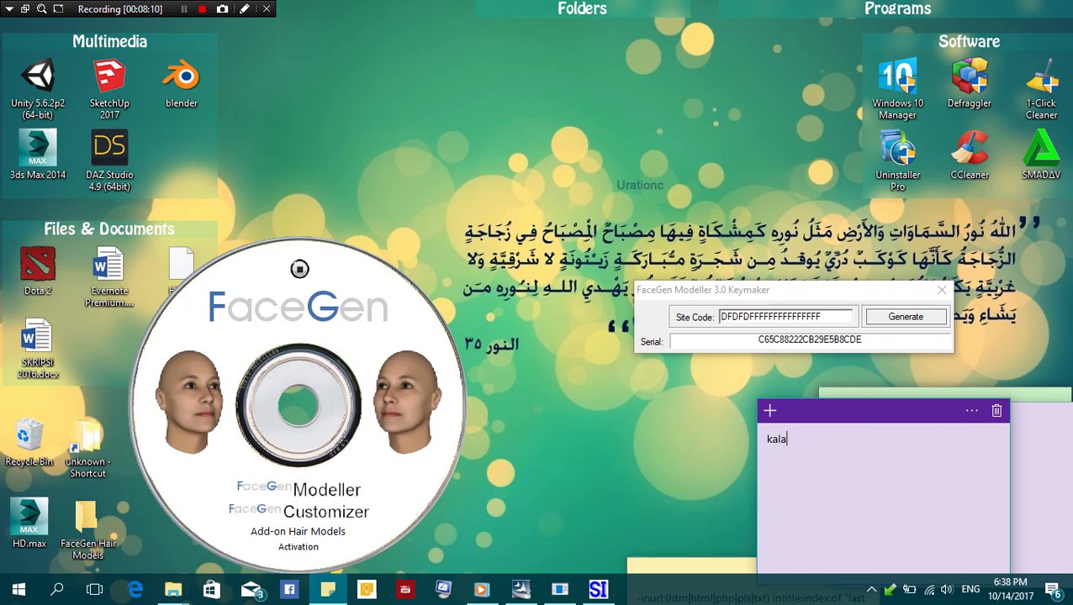
{"action": "key", "text": "BackSpace"}
{"action": "type", "text": "u belum"}
{"action": "key", "text": "BackSpace"}
{"action": "key", "text": "BackSpace"}
{"action": "key", "text": "BackSpace"}
{"action": "key", "text": "BackSpace"}
{"action": "key", "text": "BackSpace"}
{"action": "key", "text": "BackSpace"}
{"action": "key", "text": "BackSpace"}
{"action": "key", "text": "BackSpace"}
{"action": "key", "text": "BackSpace"}
{"action": "key", "text": "BackSpace"}
{"action": "key", "text": "BackSpace"}
{"action": "key", "text": "BackSpace"}
{"action": "type", "text": "u"}
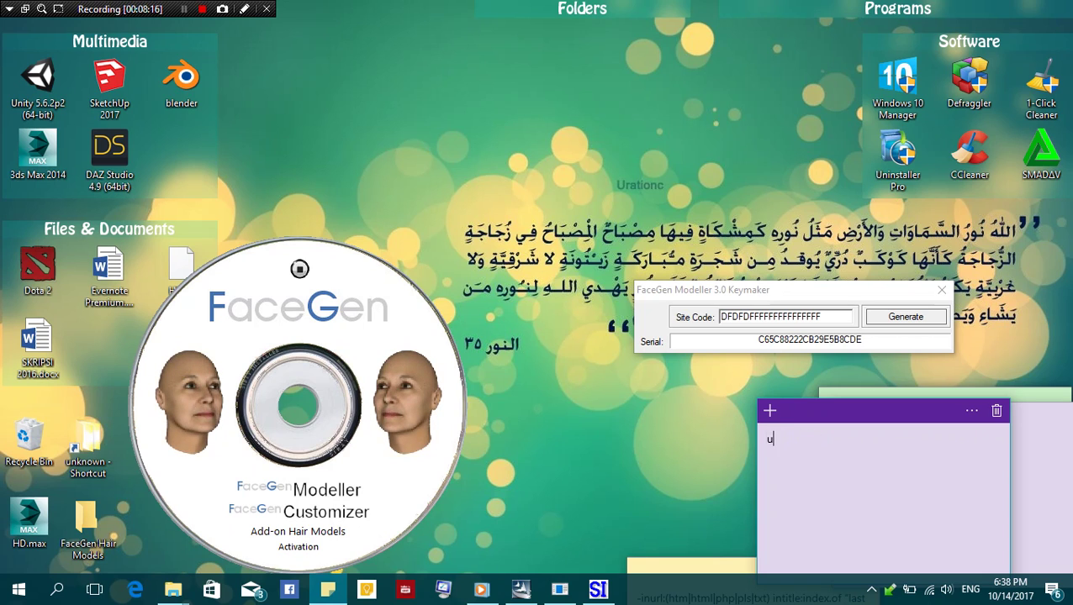
{"action": "type", "text": "ntuk akti"}
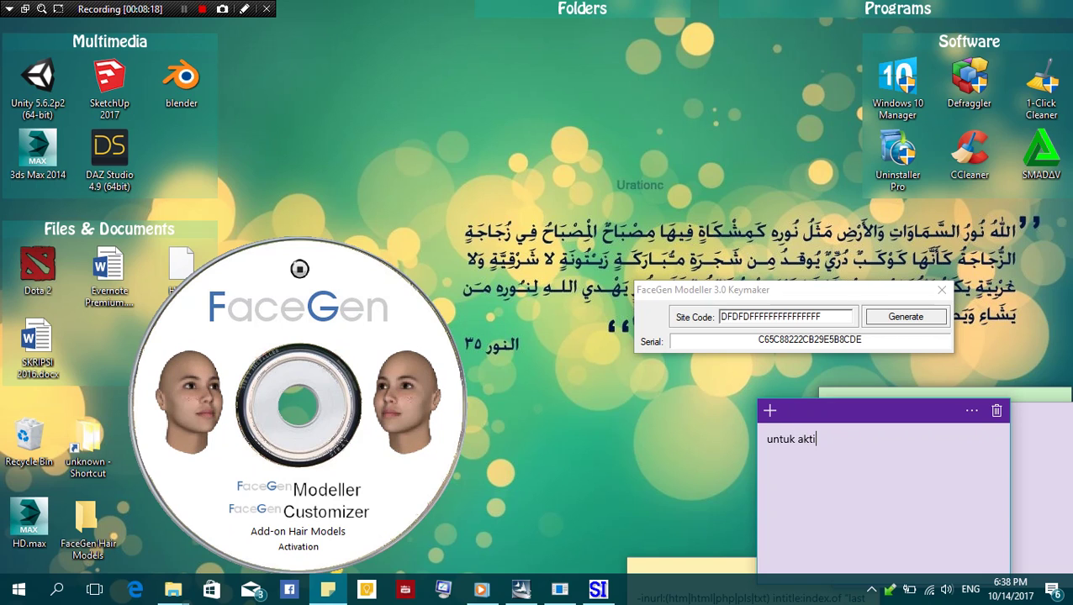
{"action": "type", "text": "vasi site cod"}
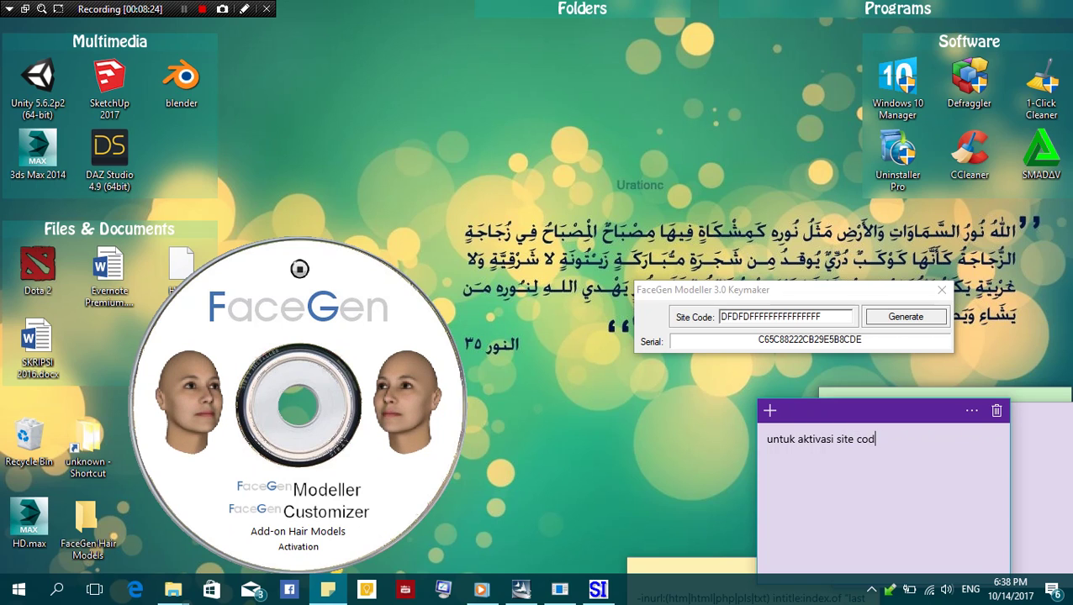
{"action": "type", "text": "e d isi tanpa se"}
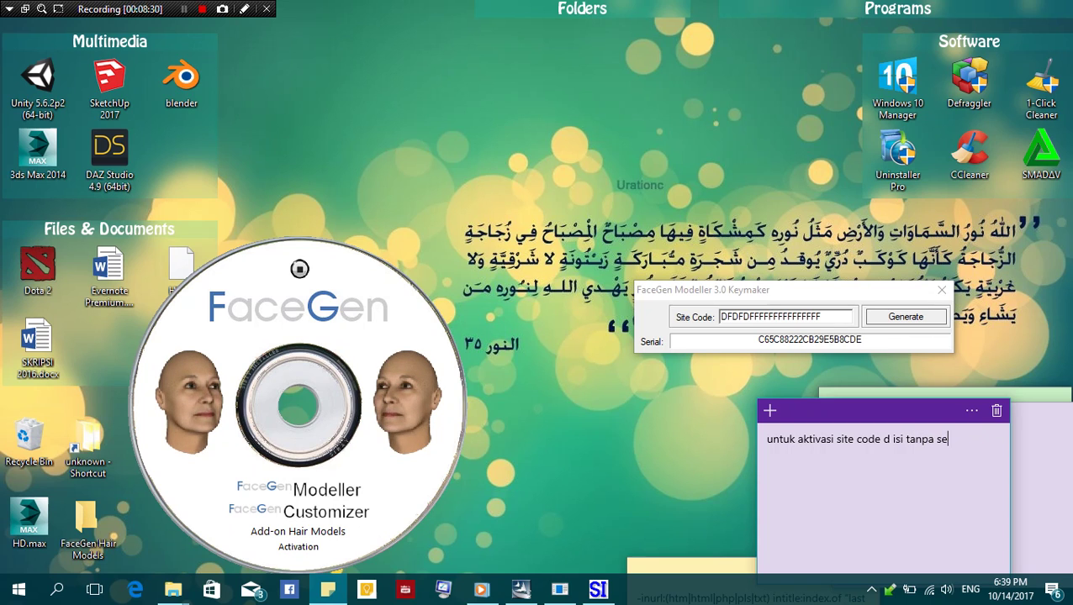
{"action": "key", "text": "BackSpace"}
{"action": "key", "text": "BackSpace"}
{"action": "type", "text": "sop"}
{"action": "key", "text": "BackSpace"}
{"action": "key", "text": "BackSpace"}
{"action": "type", "text": "pasi"}
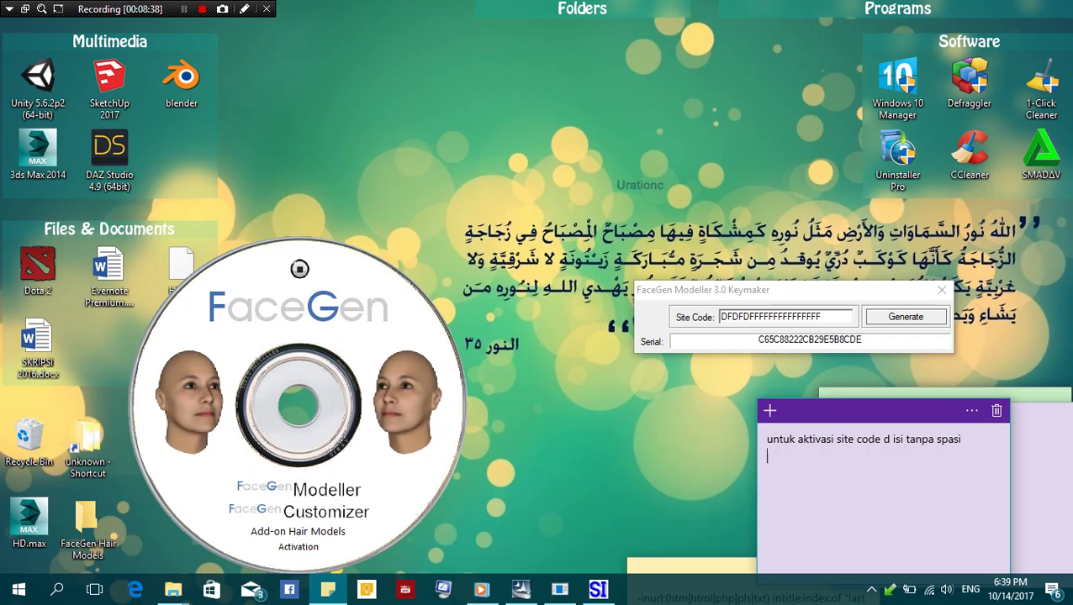
Add a line about also activating FaceGen Customizer and finish the note with 'selesai'
{"action": "key", "text": "Return"}
{"action": "type", "text": "dan aktivasi "}
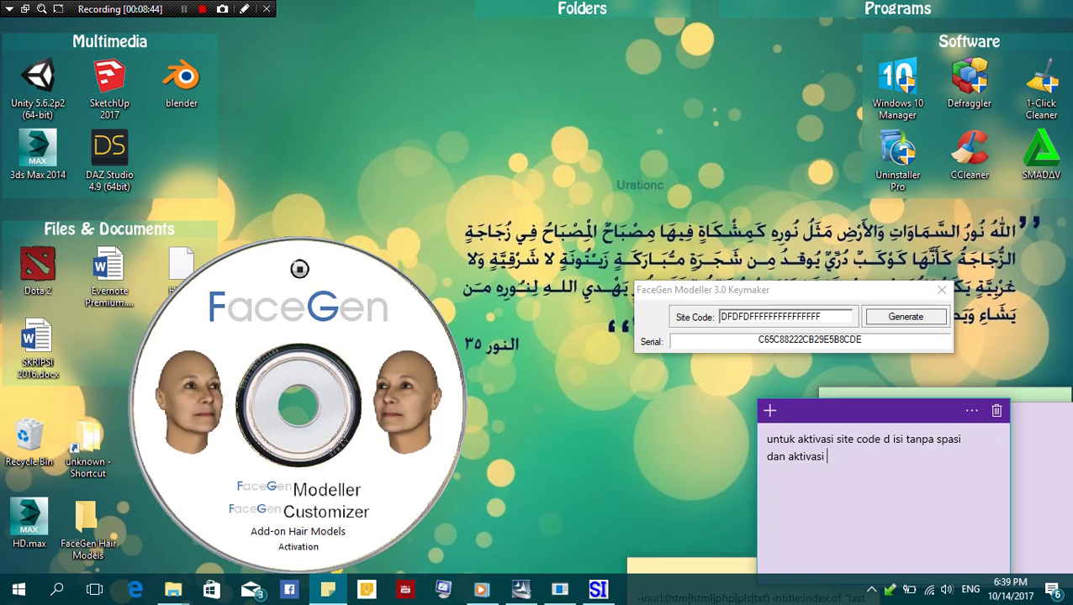
{"action": "type", "text": "juga "}
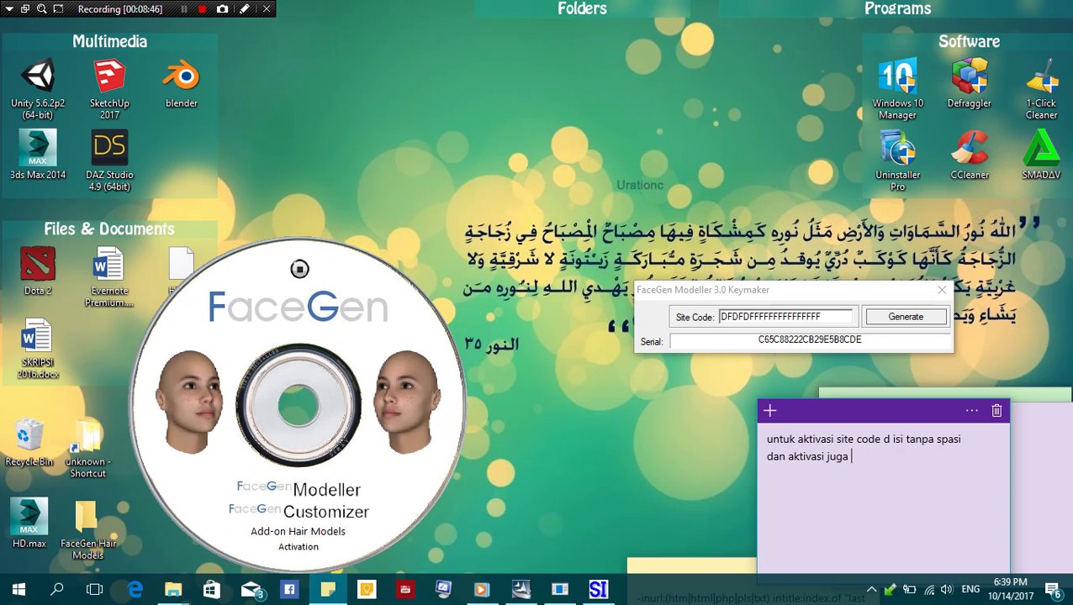
{"action": "type", "text": "face co"}
{"action": "key", "text": "BackSpace"}
{"action": "key", "text": "BackSpace"}
{"action": "key", "text": "BackSpace"}
{"action": "key", "text": "BackSpace"}
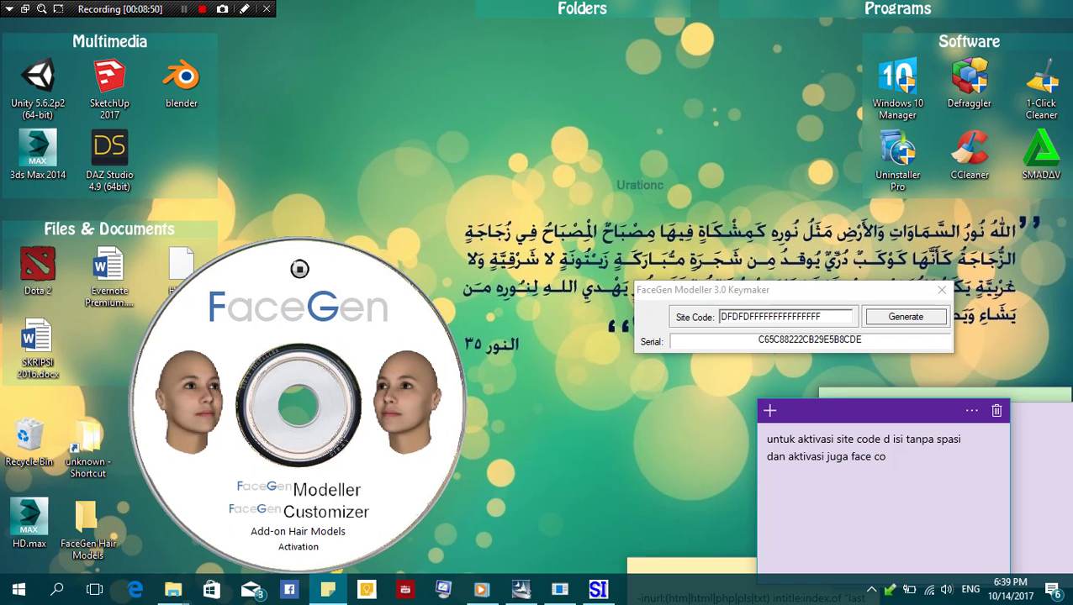
{"action": "type", "text": "egen coztumi"}
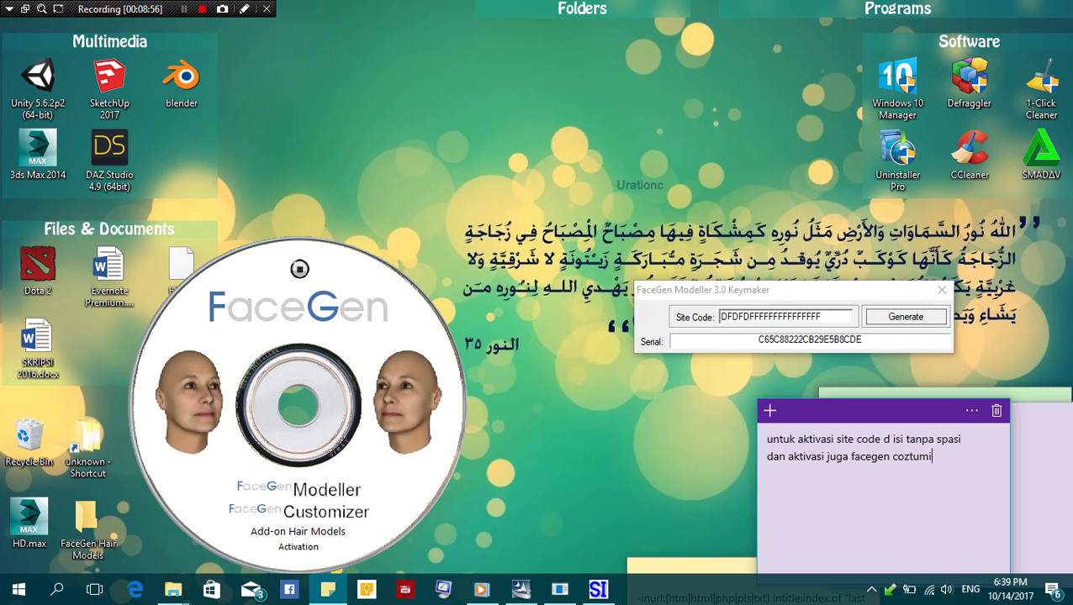
{"action": "type", "text": "zer"}
{"action": "key", "text": "Return"}
{"action": "key", "text": "Return"}
{"action": "type", "text": "selesai"}
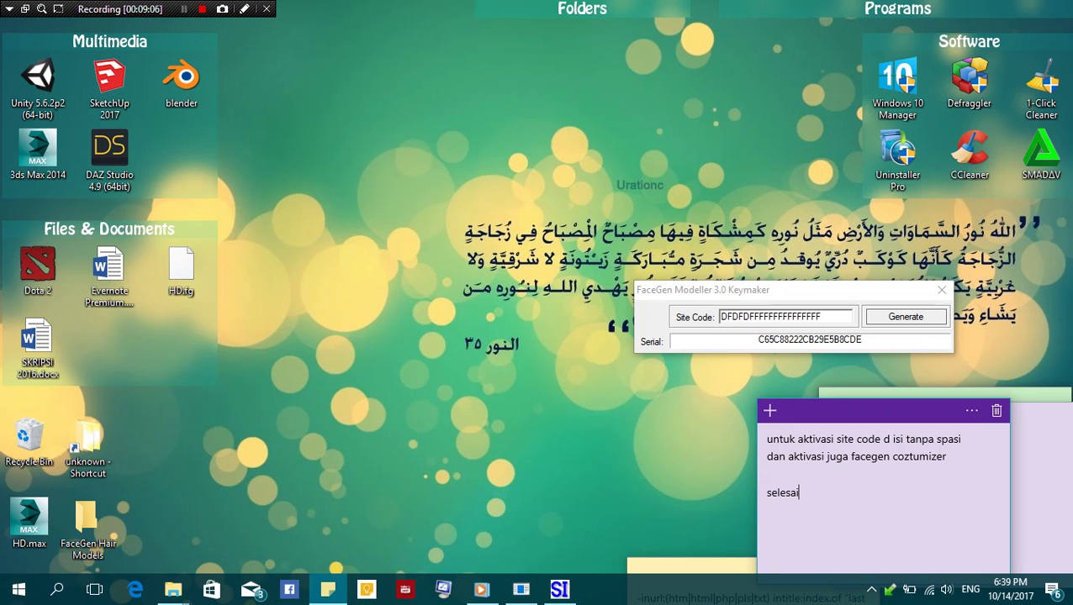
Close the Keymaker and restore the FaceGen Modeller window from the taskbar
{"action": "left_click", "coordinate": [942, 290]}
{"action": "left_click", "coordinate": [520, 589]}
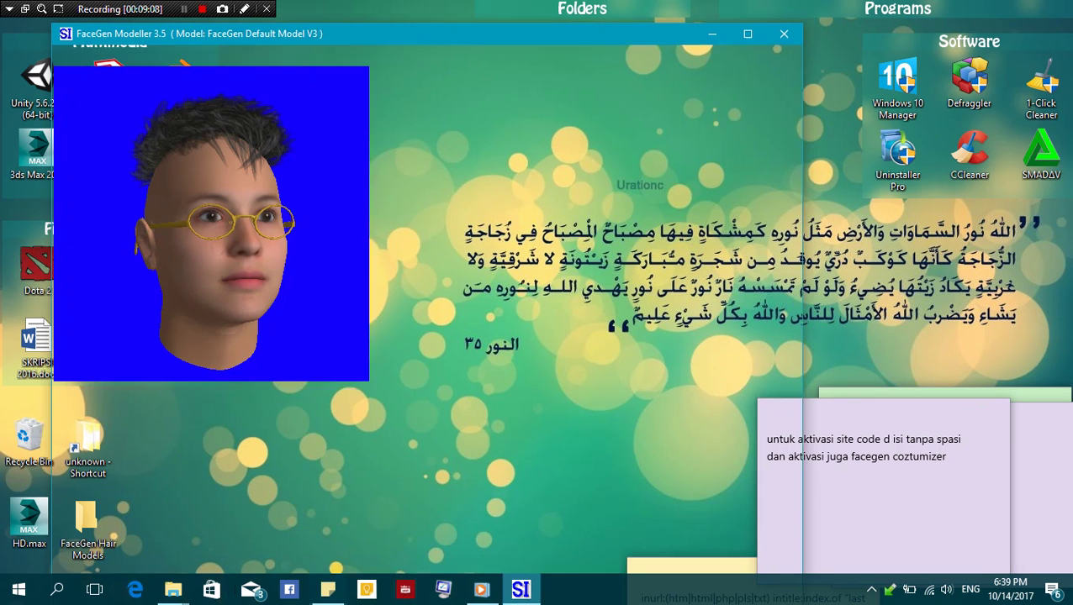